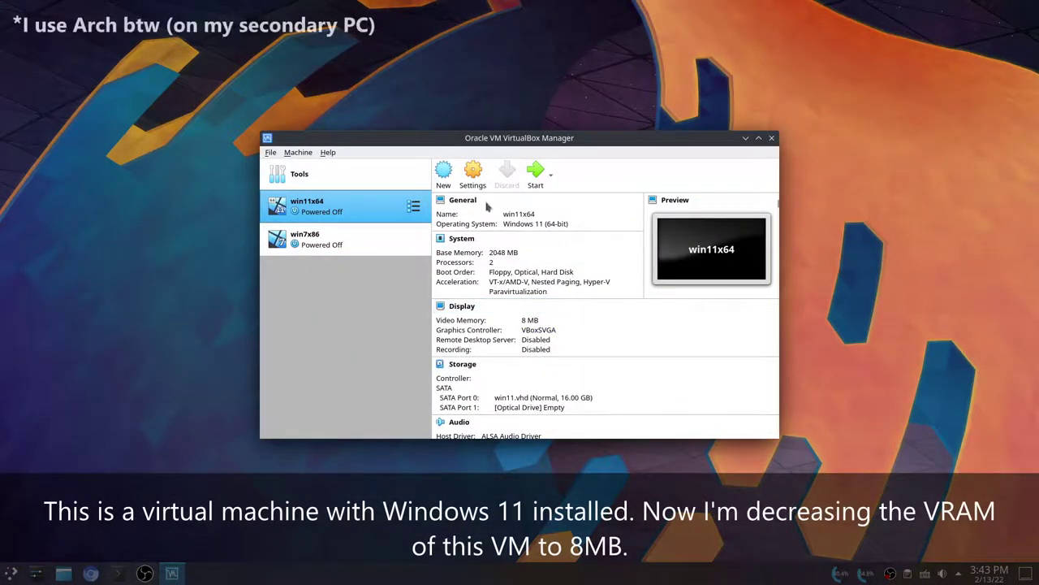
Set the win11x64 virtual machine's video memory to 8 MB and start the machine
click(474, 172)
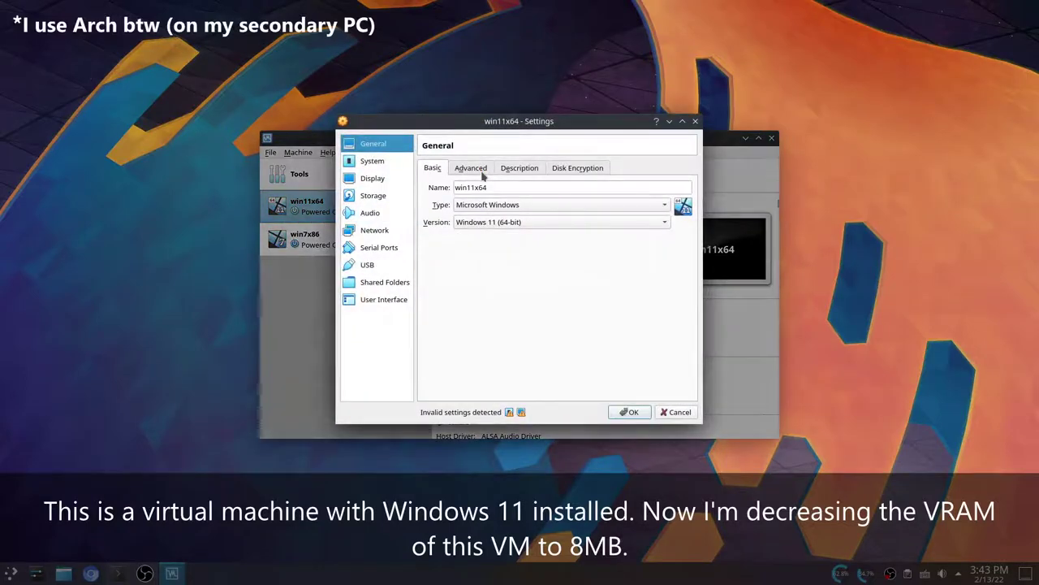
click(379, 180)
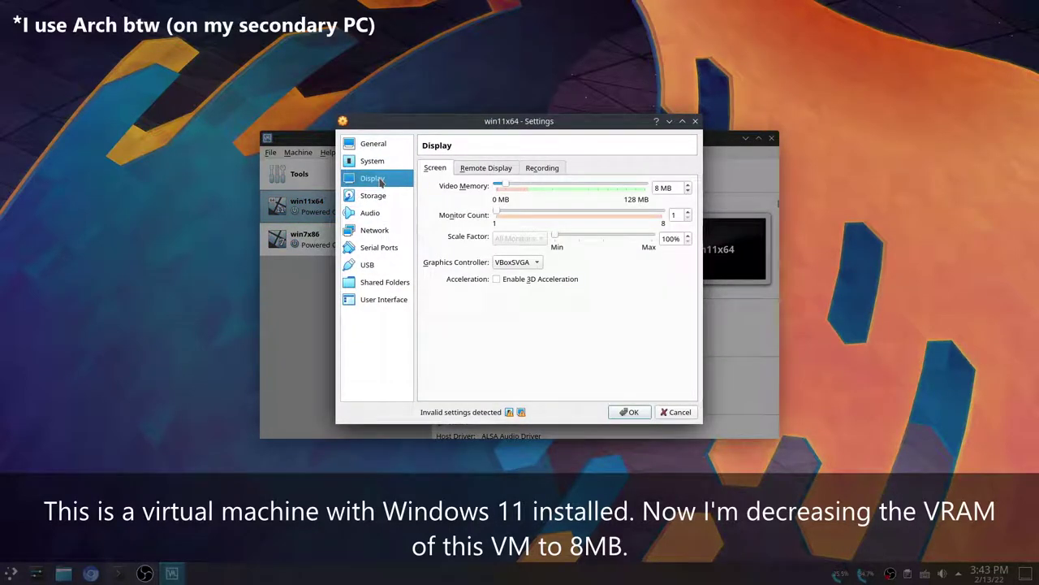
double_click(662, 188)
click(633, 414)
click(634, 413)
click(538, 175)
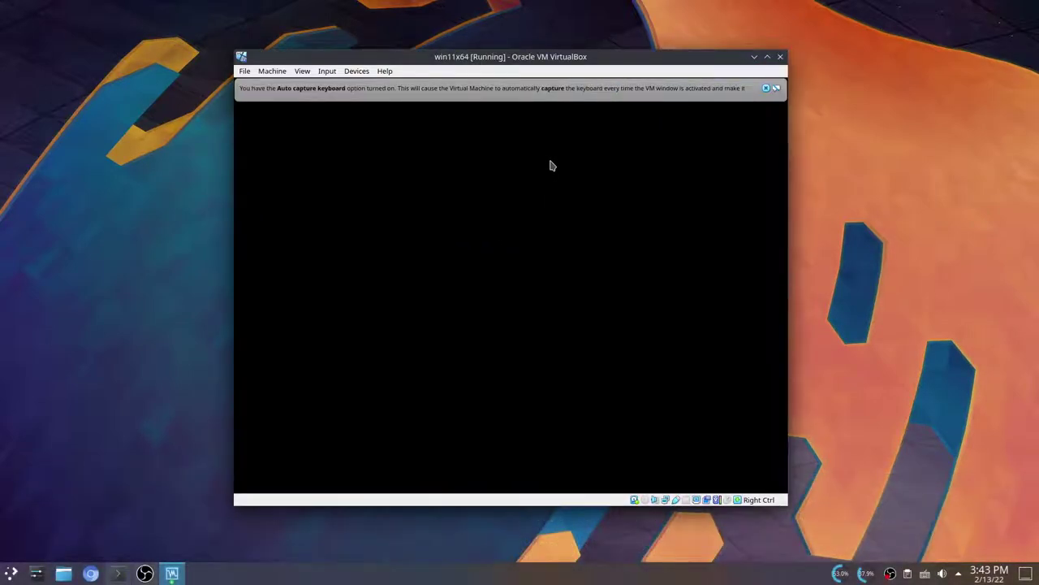
click(766, 88)
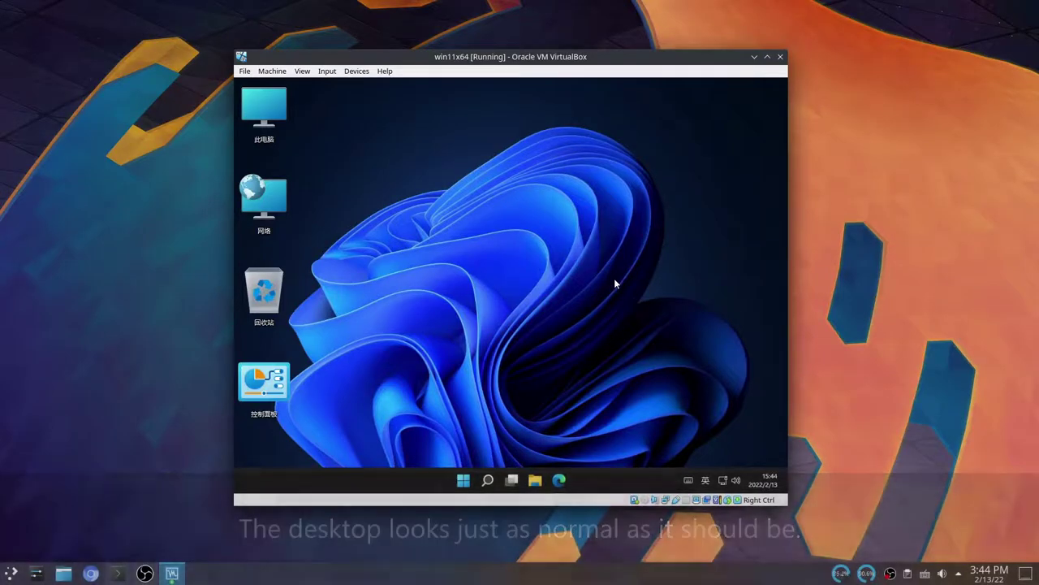
Open display 1's adapter properties from the guest's advanced display settings (高级显示) and list all supported modes
right_click(532, 326)
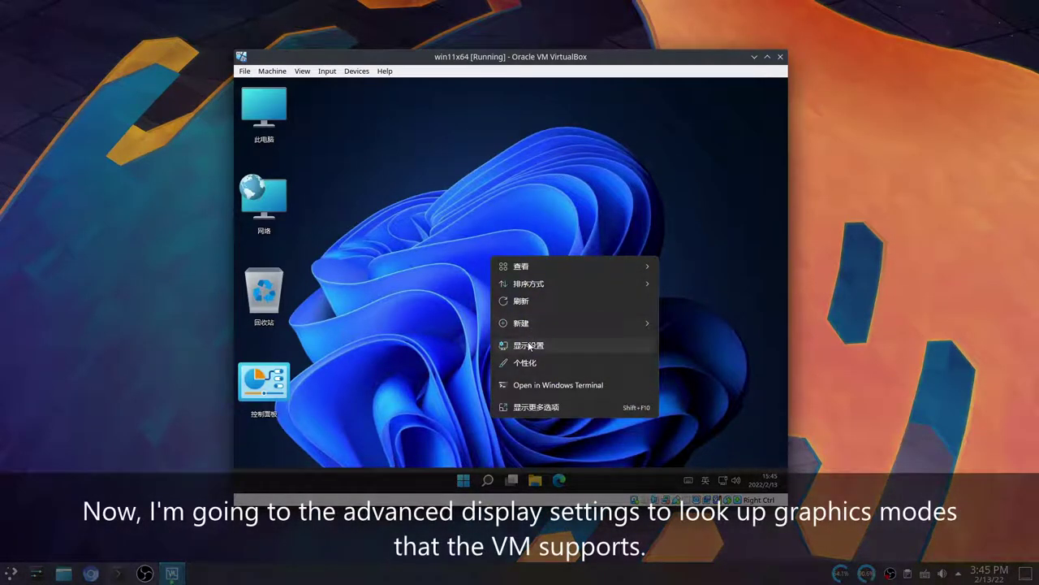
click(528, 345)
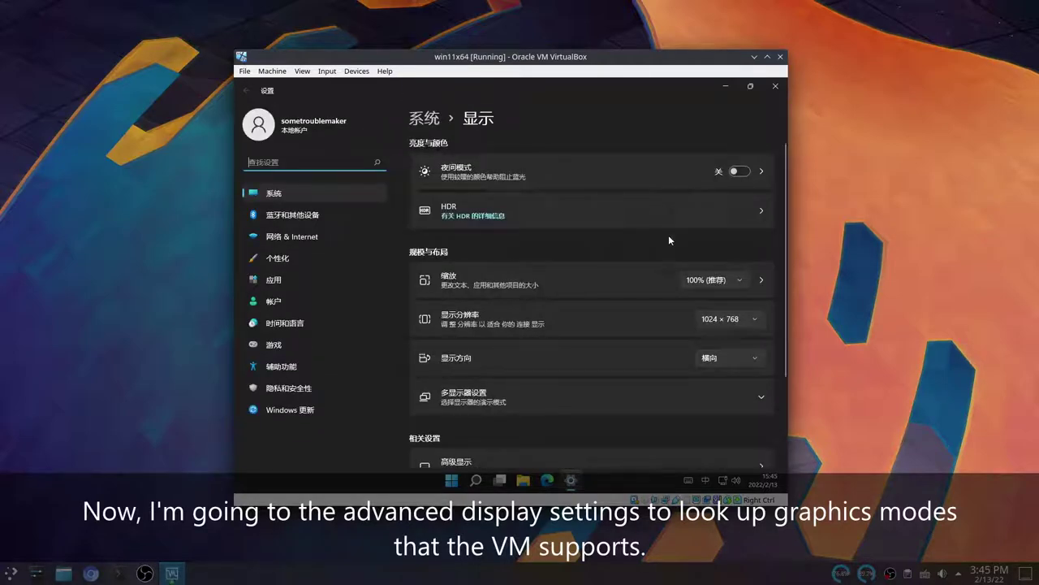
scroll(553, 399, down, 3)
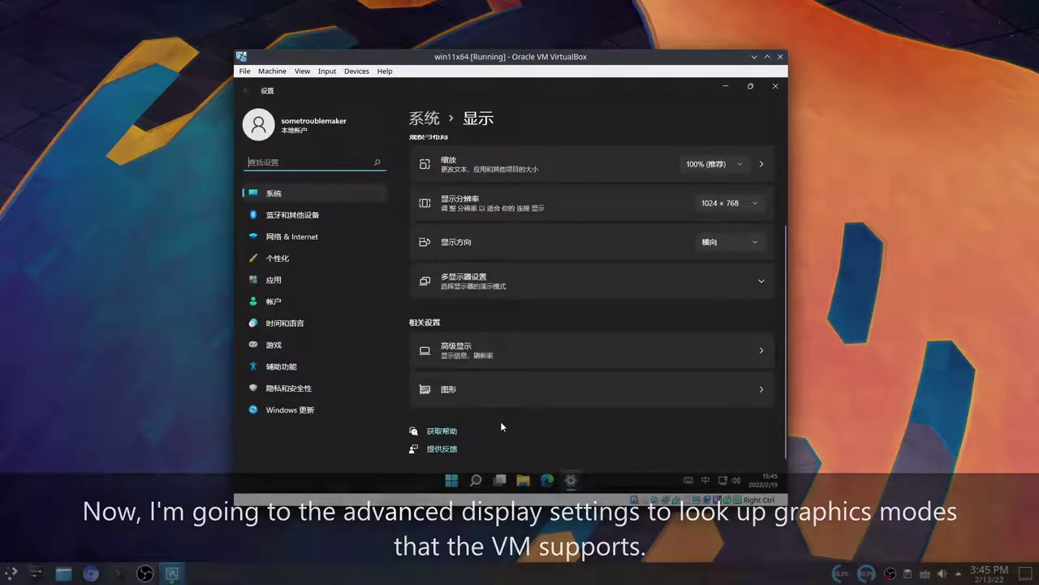
click(533, 347)
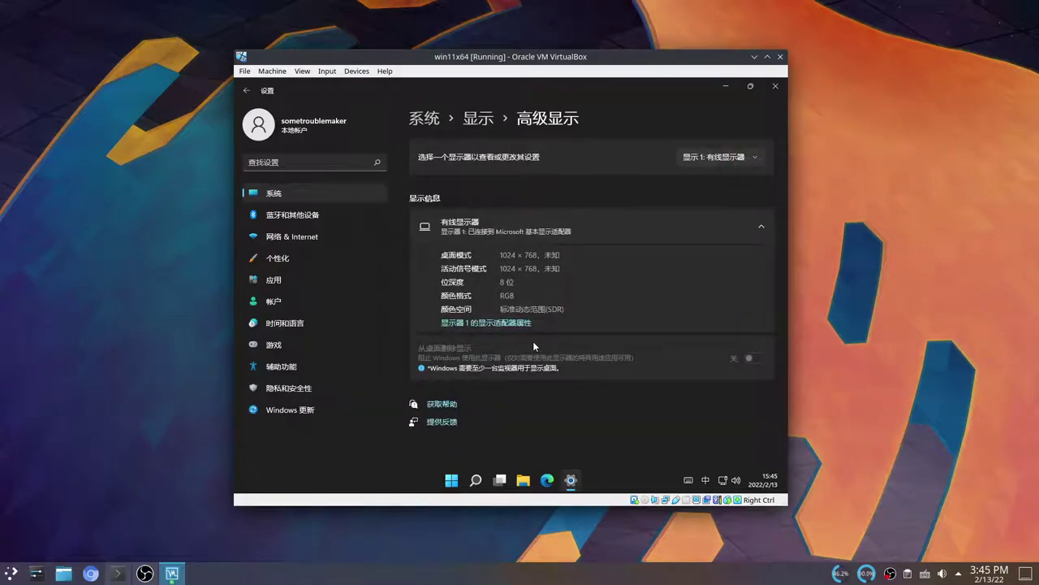
click(523, 323)
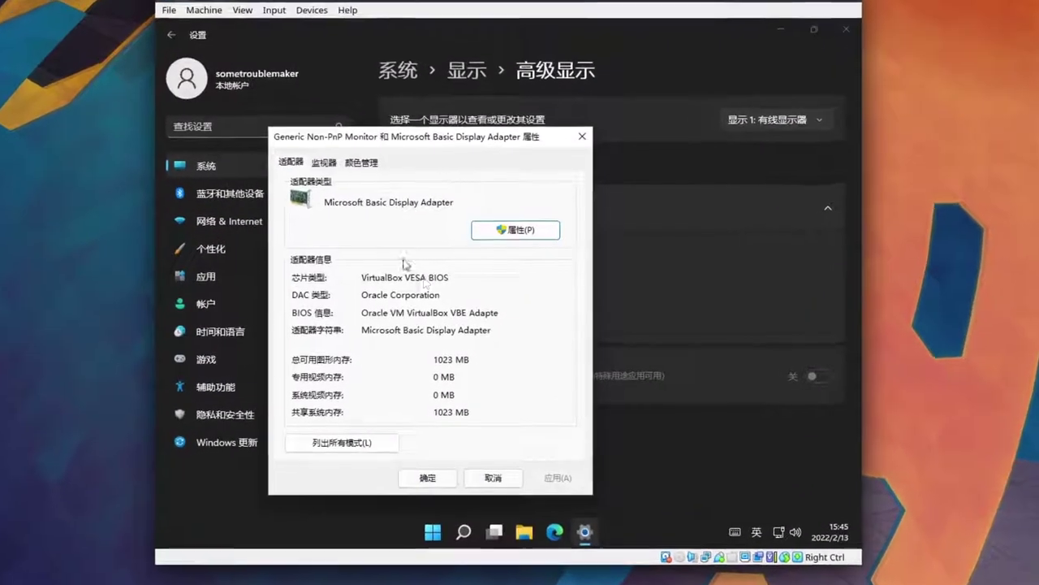
click(369, 442)
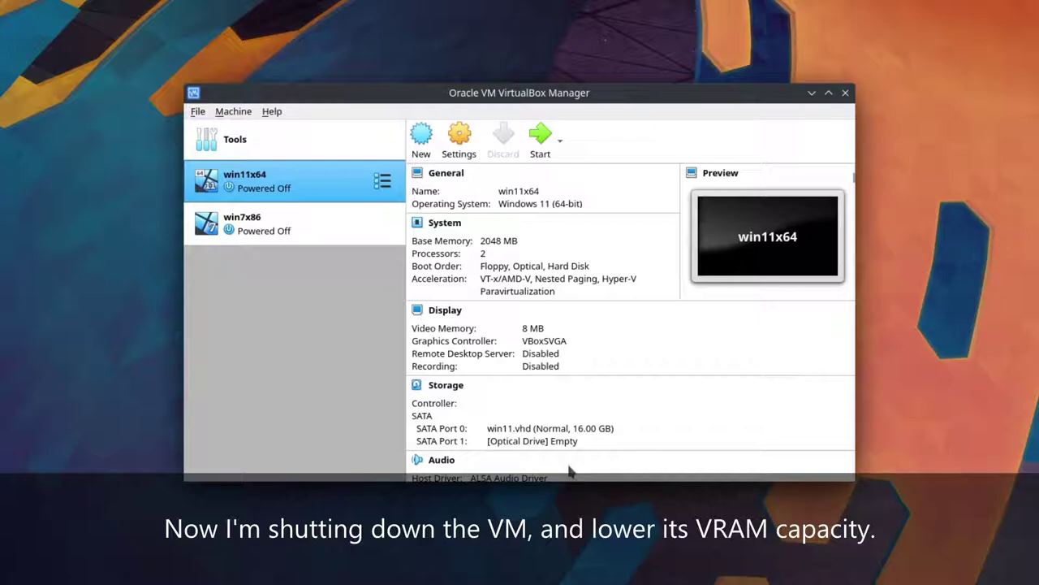
Lower the win11x64 virtual machine's video memory to 4 MB and start the machine again
click(460, 138)
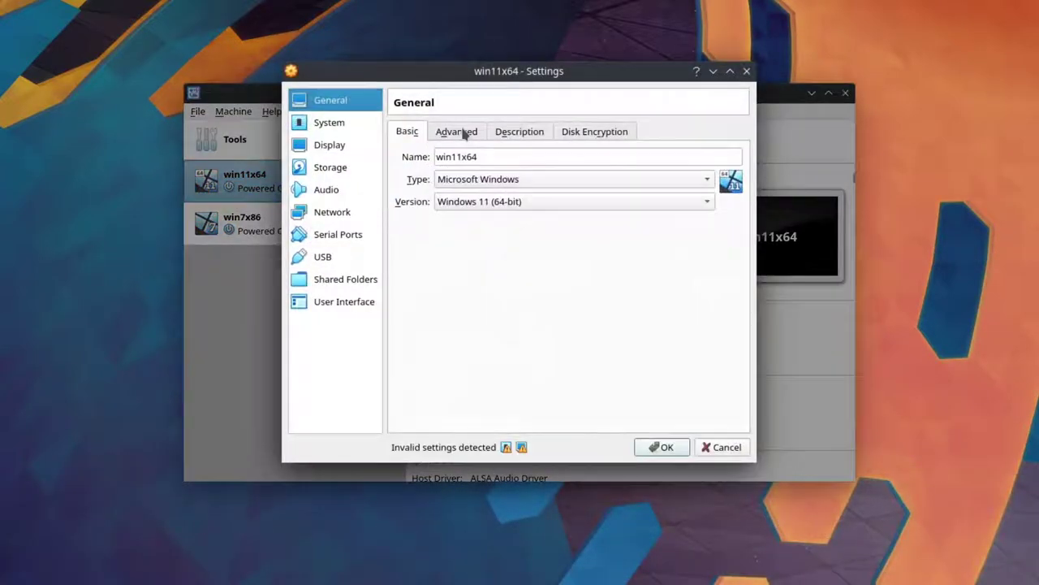
click(342, 149)
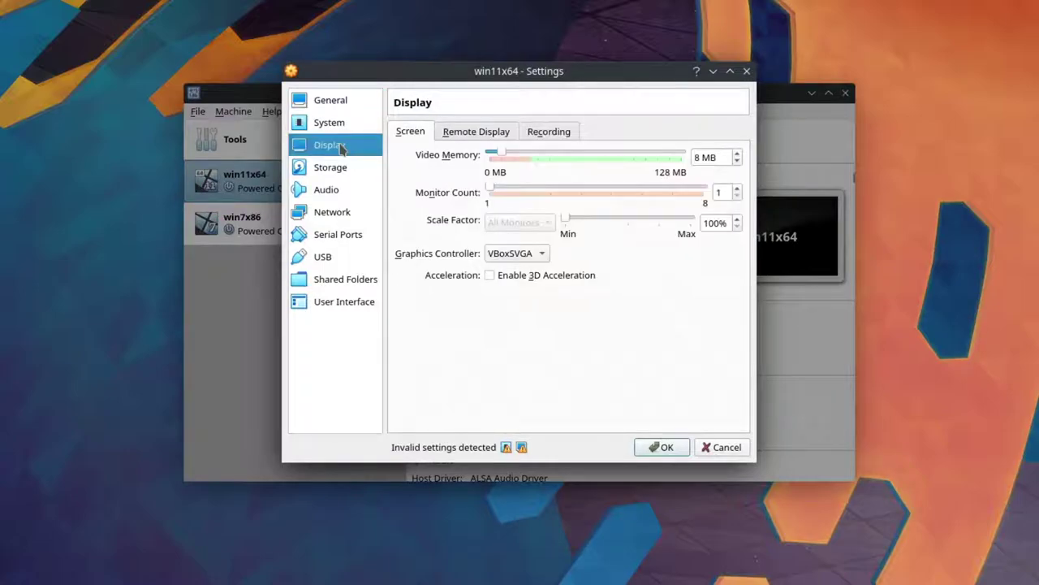
click(736, 162)
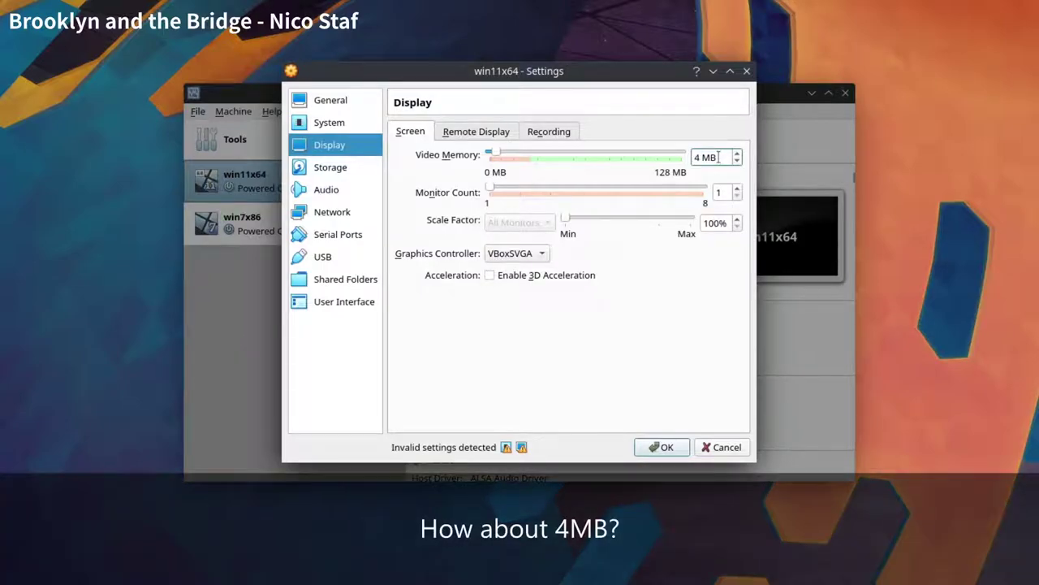
double_click(696, 157)
click(716, 158)
click(663, 447)
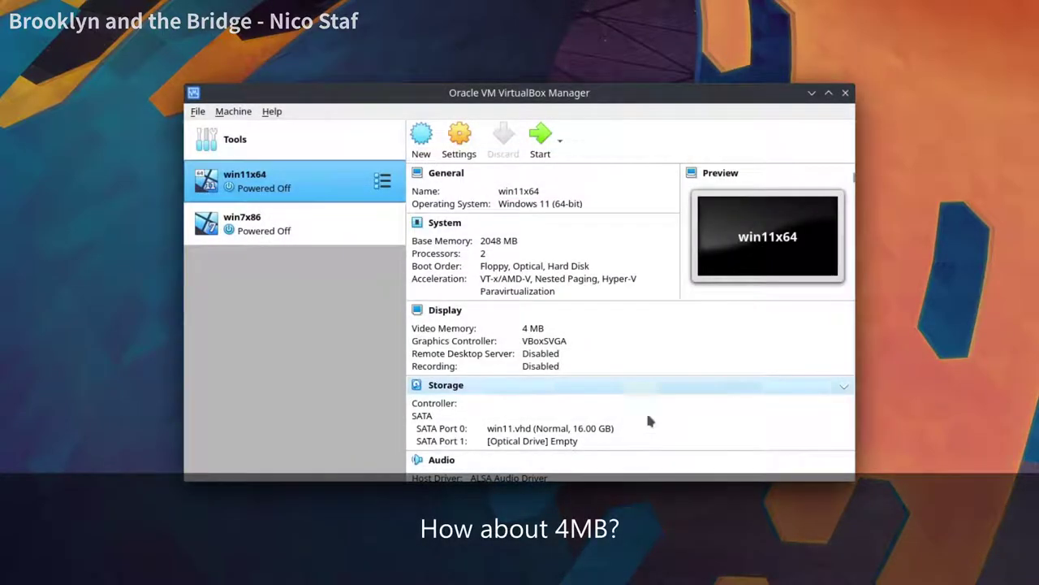
click(541, 140)
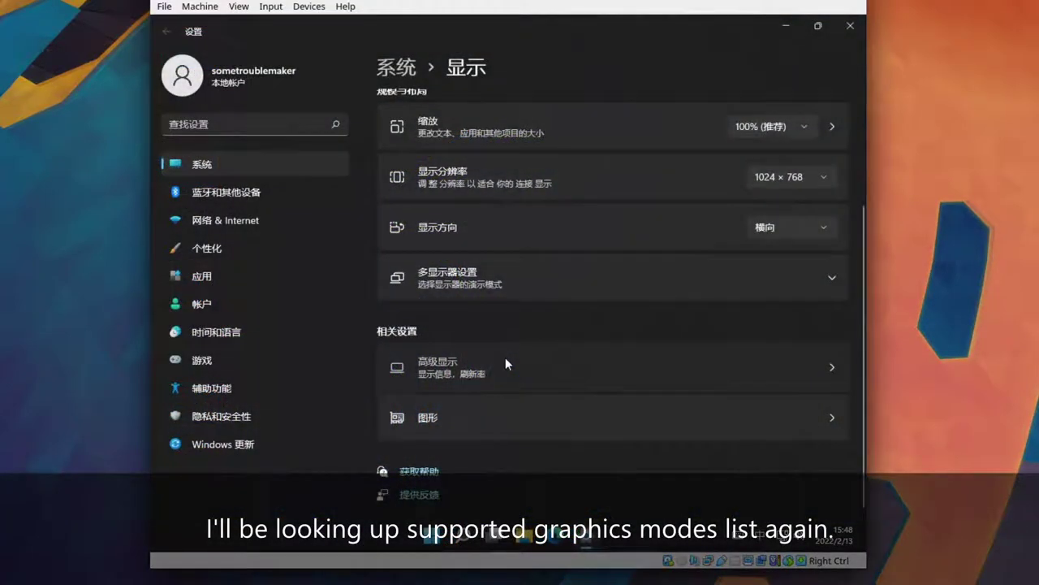
List all modes of display 1's adapter from the display settings and examine each resolution and color depth entry
click(505, 357)
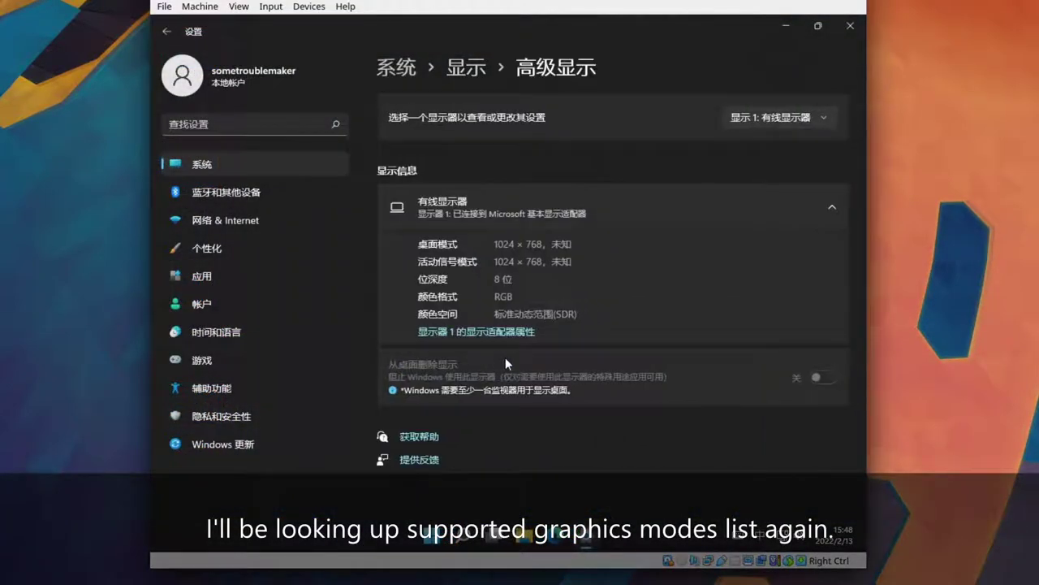
click(507, 331)
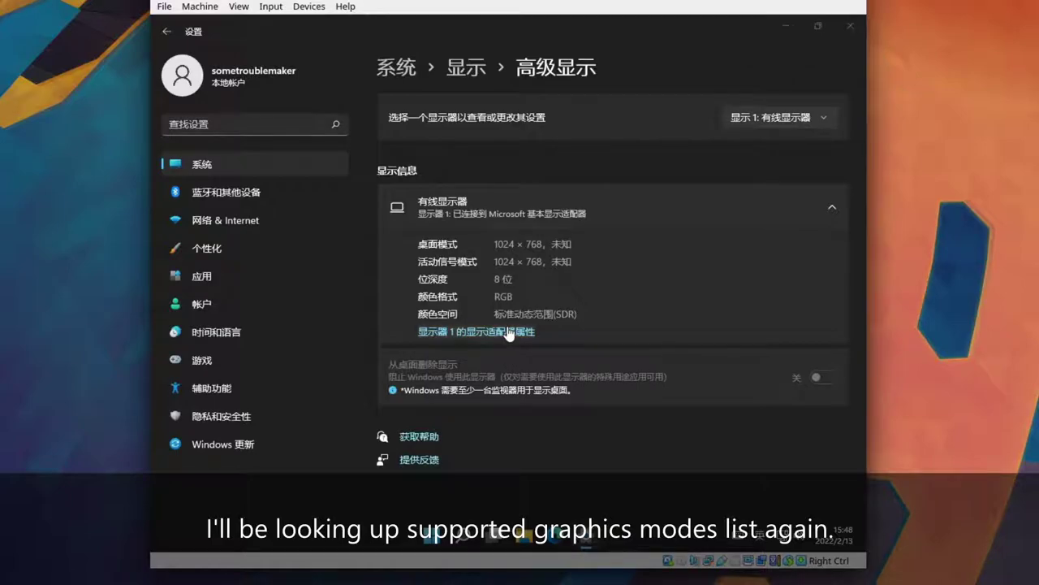
click(379, 445)
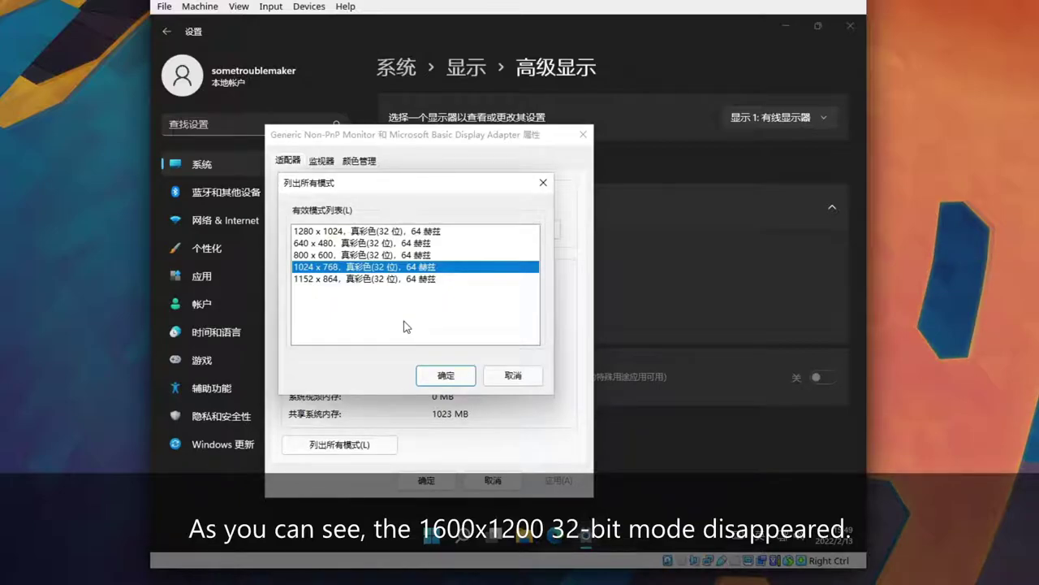
click(440, 231)
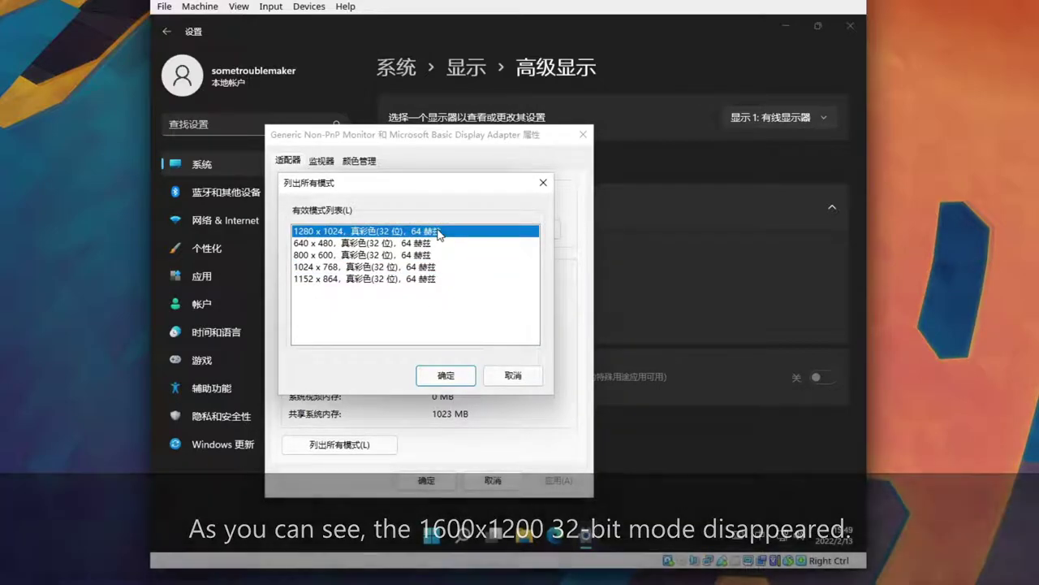
click(439, 242)
click(440, 257)
click(439, 268)
click(440, 279)
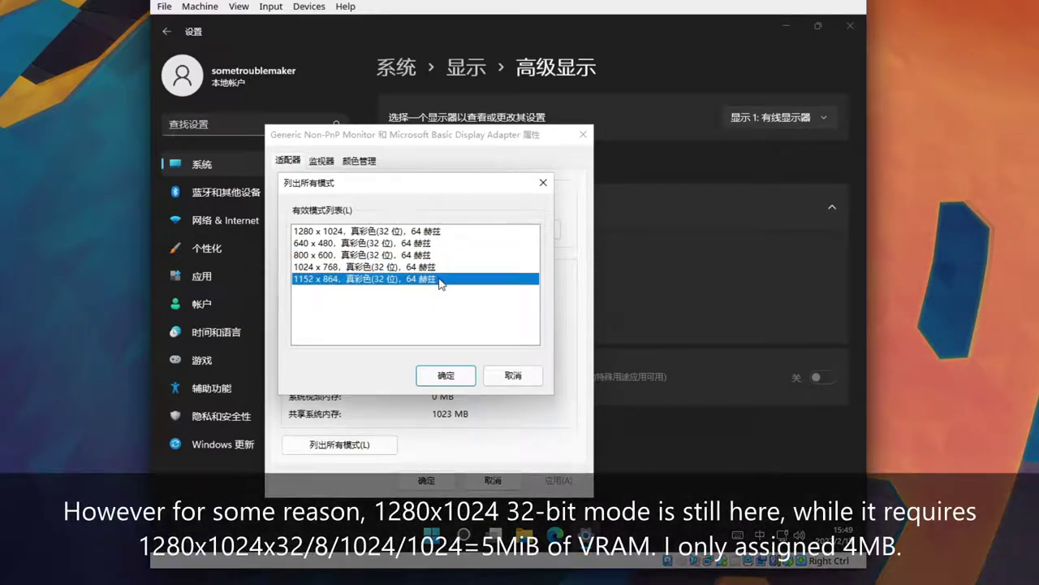
click(437, 268)
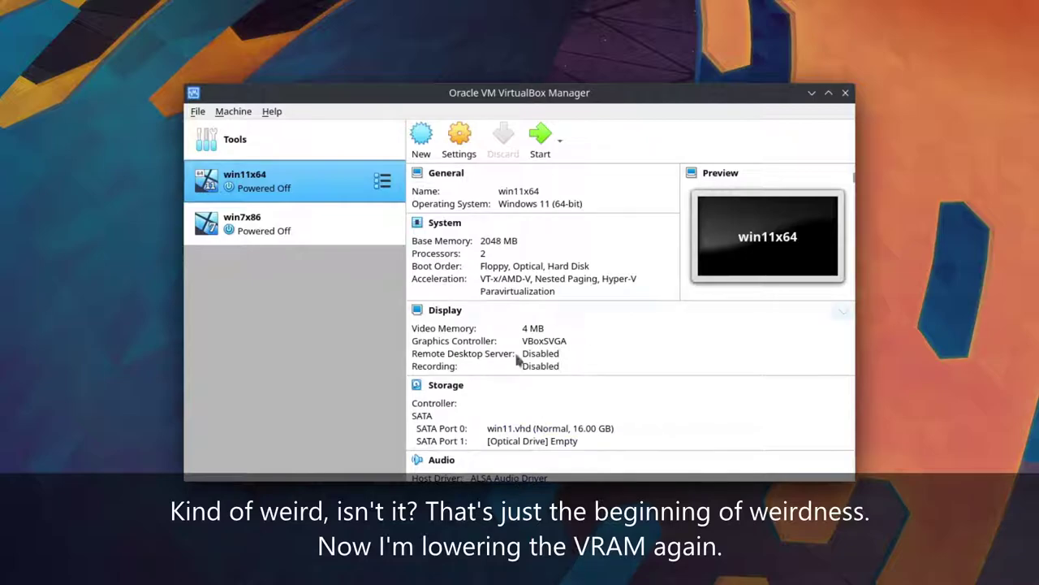
Reduce the win11x64 virtual machine's video memory to 2 MB, then start the machine and dismiss the keyboard capture notice
click(460, 139)
click(347, 151)
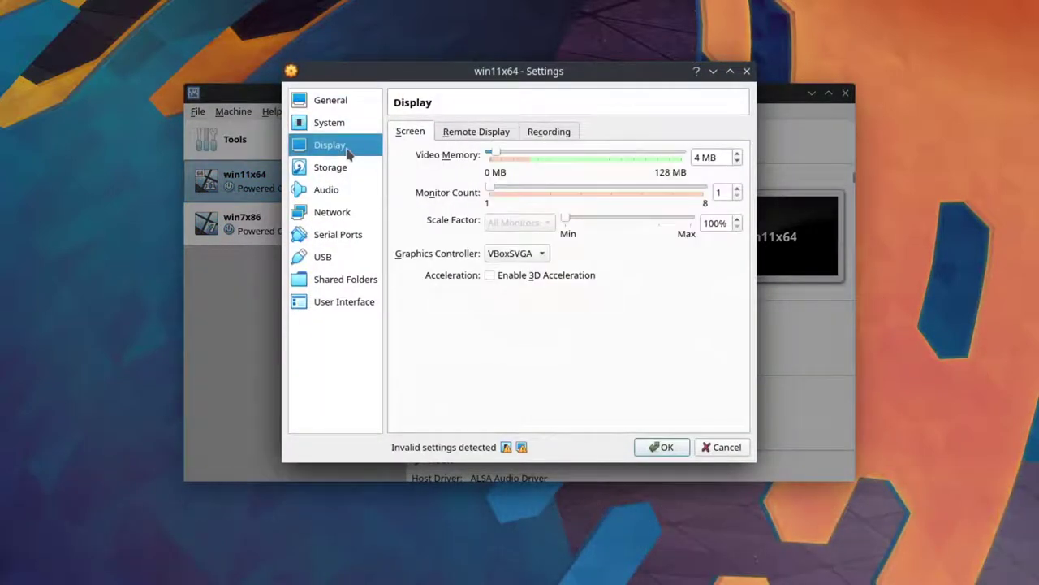
double_click(726, 157)
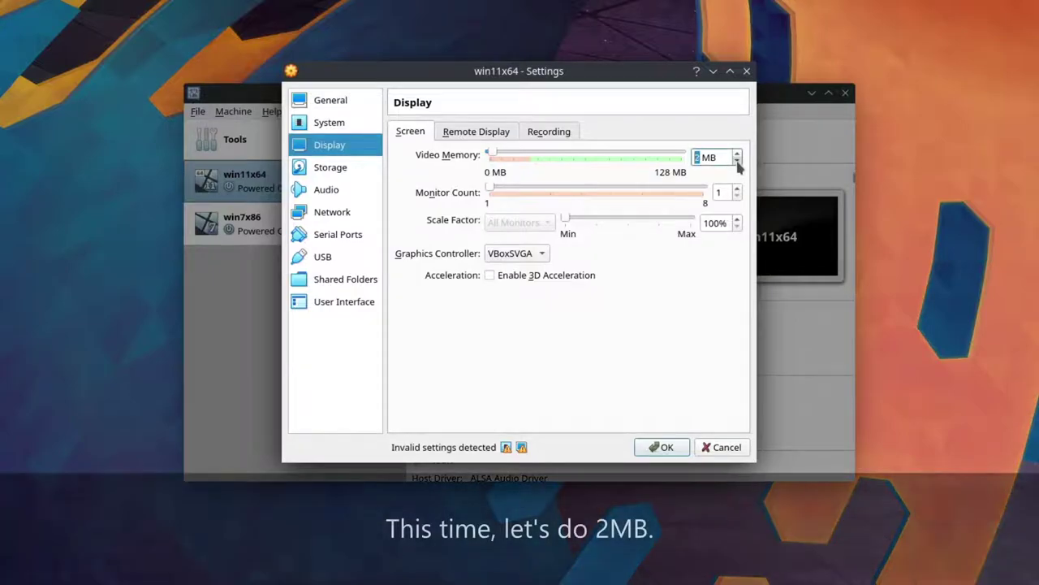
text(2)
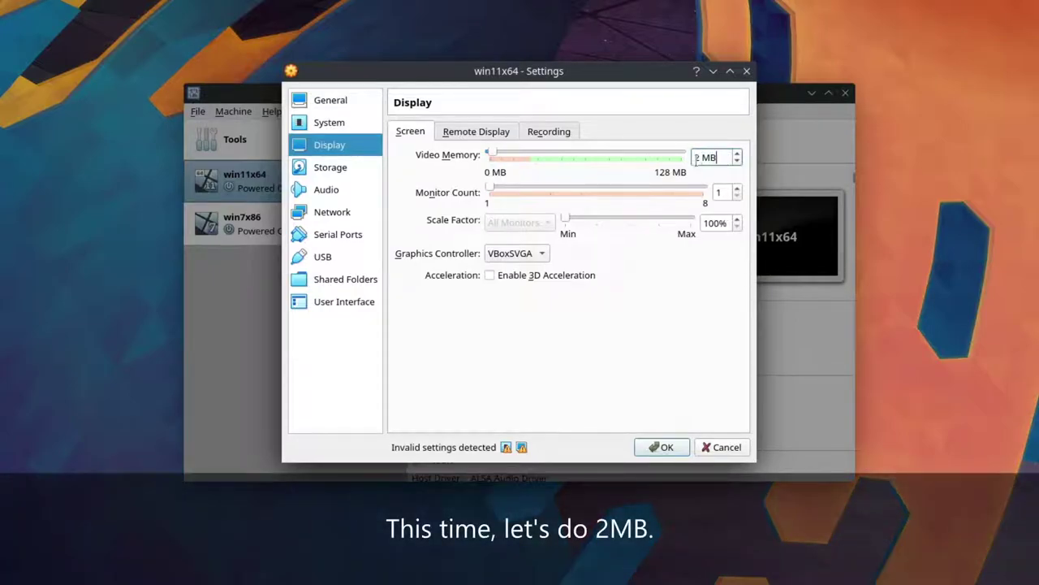
click(660, 446)
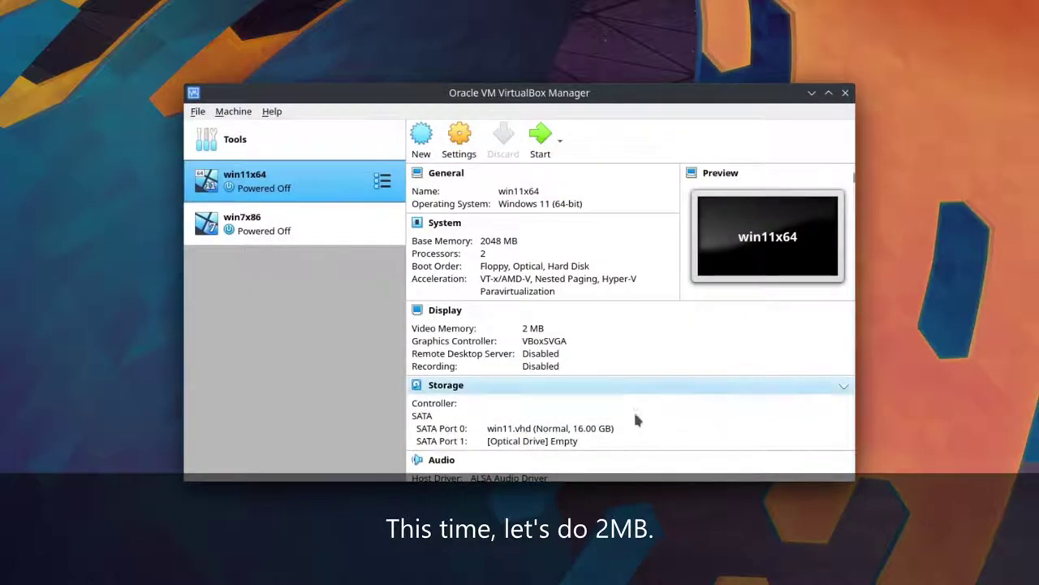
click(540, 136)
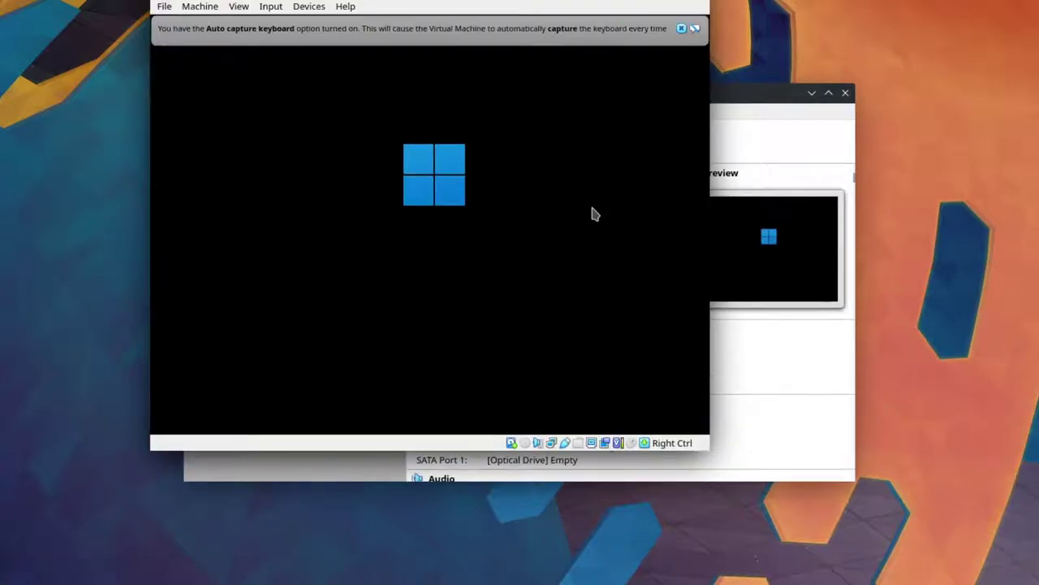
click(681, 28)
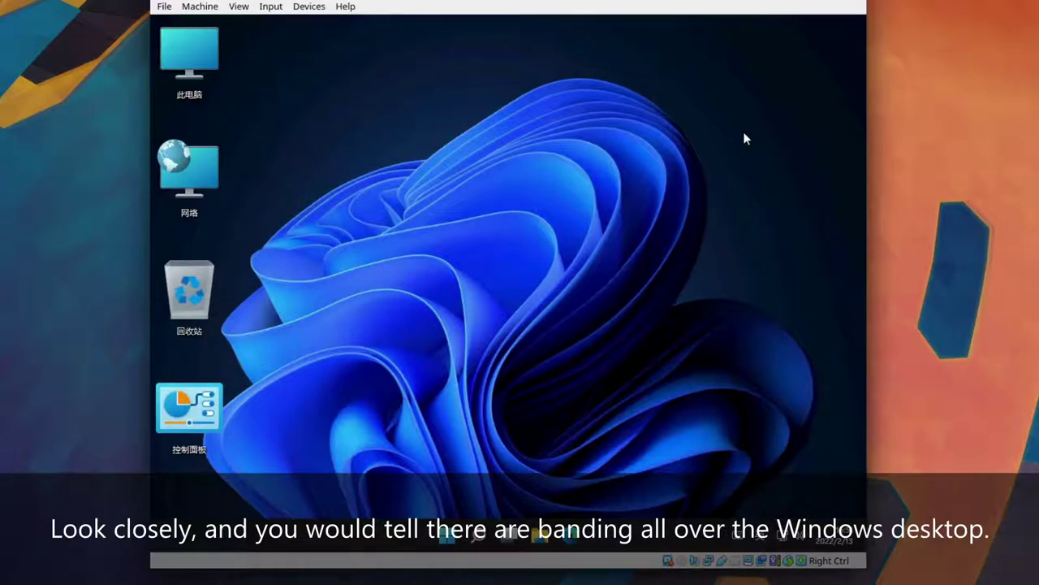
Apply the 发光 theme in the guest's personalization settings and minimize the settings window to examine the wallpaper's color gradients
right_click(541, 383)
click(568, 322)
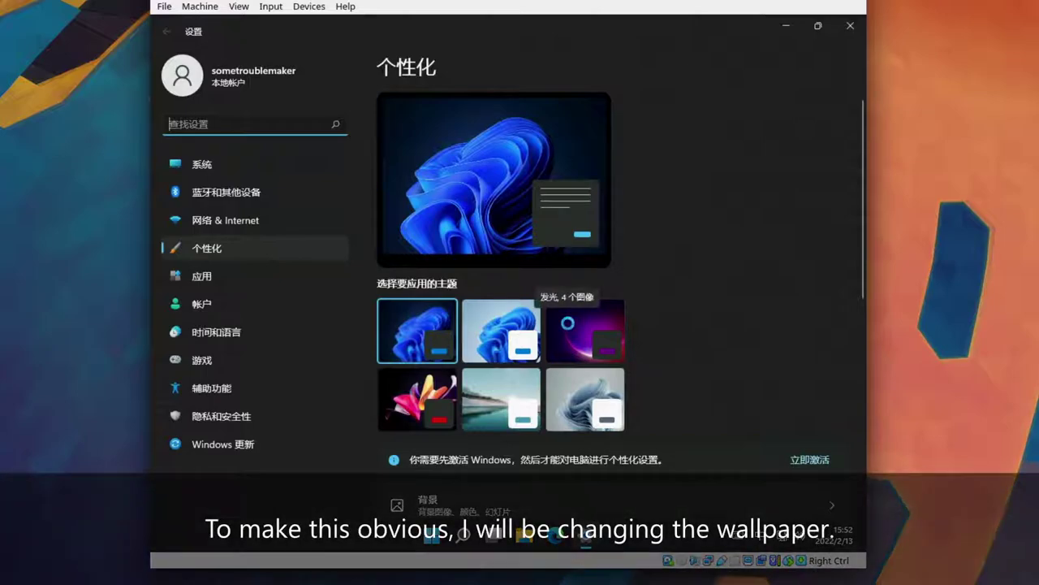
click(567, 322)
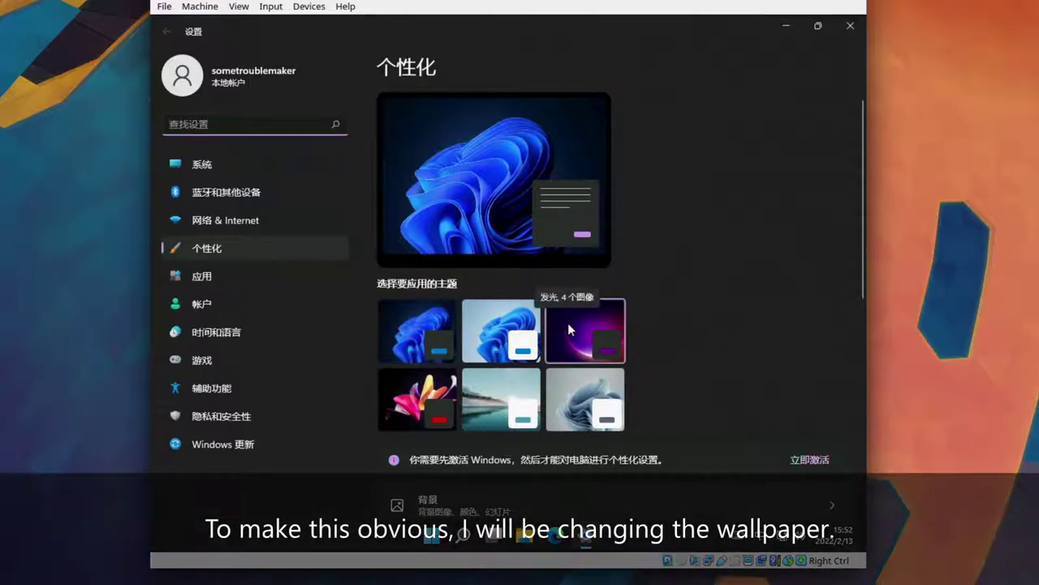
click(785, 25)
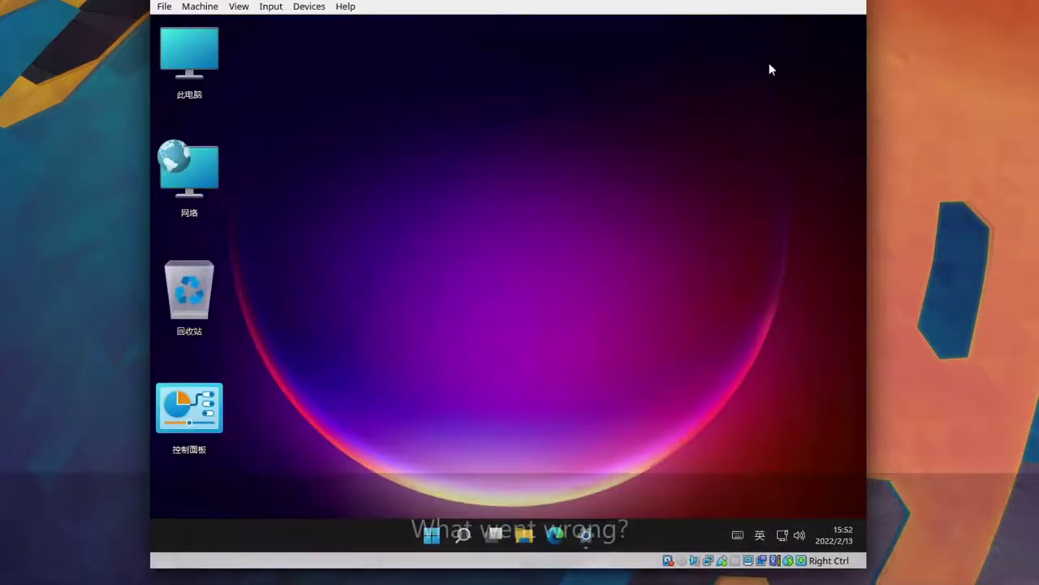
drag(761, 85, 245, 505)
drag(778, 82, 230, 505)
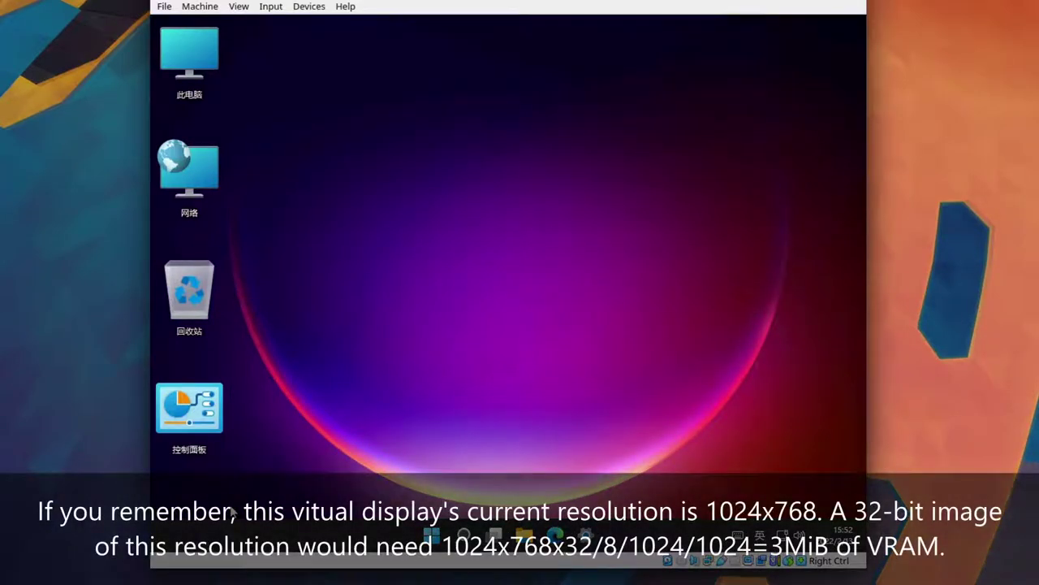
List all modes of display 1's adapter in the Windows 11 guest's advanced display settings to check the available color depths
right_click(689, 165)
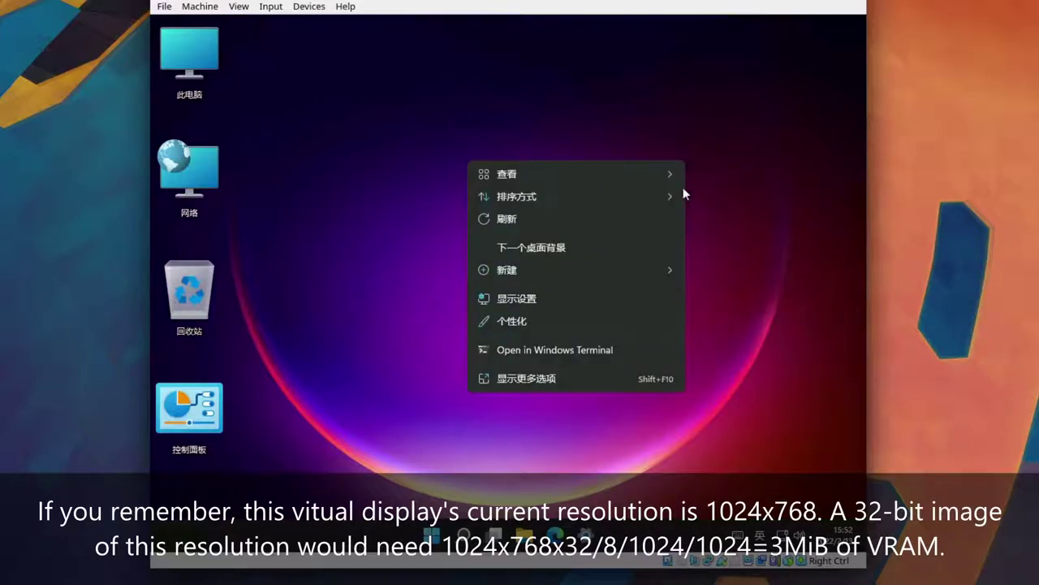
click(555, 303)
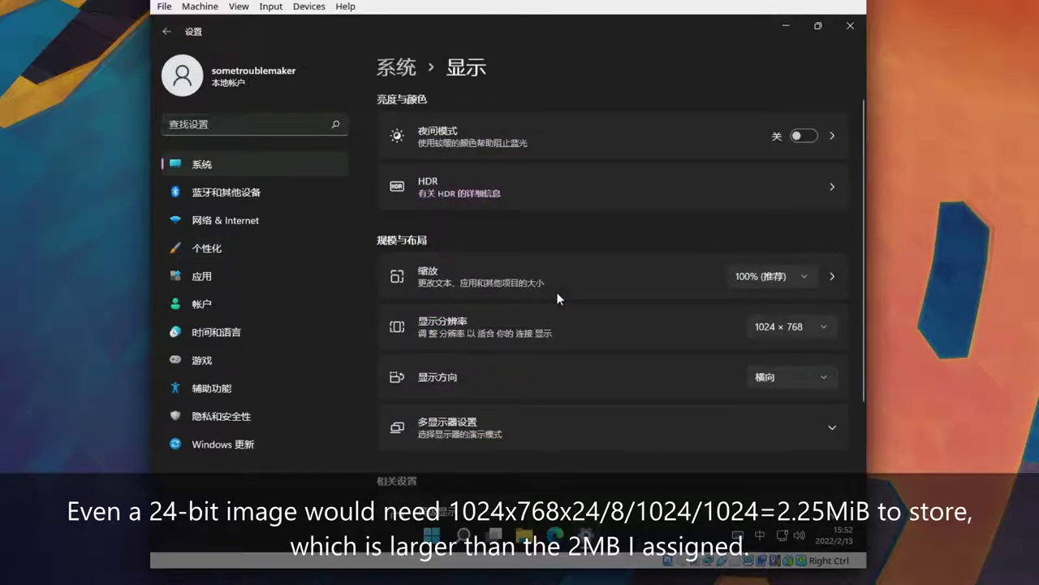
scroll(556, 292, down, 3)
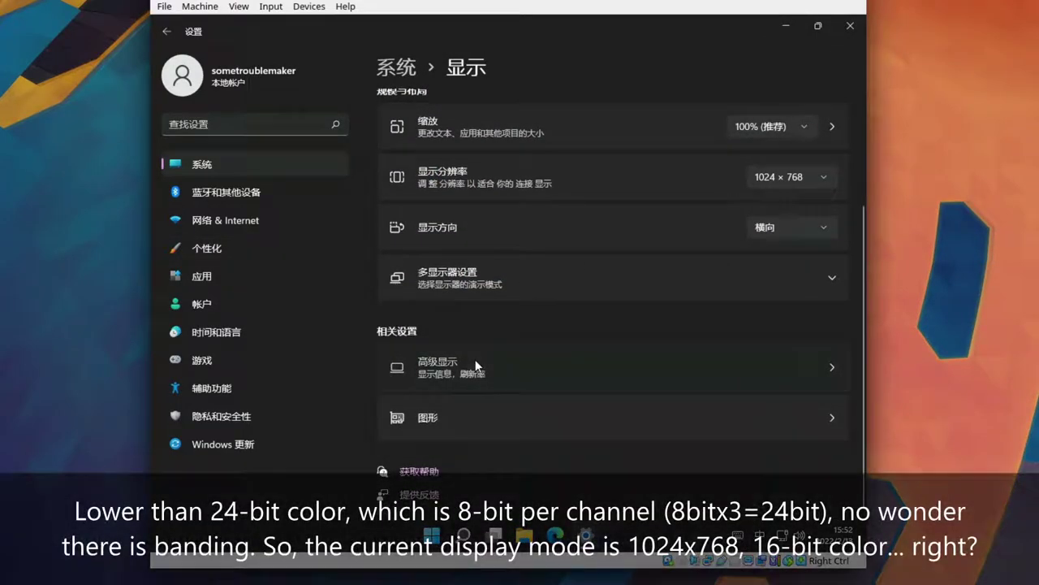
click(475, 361)
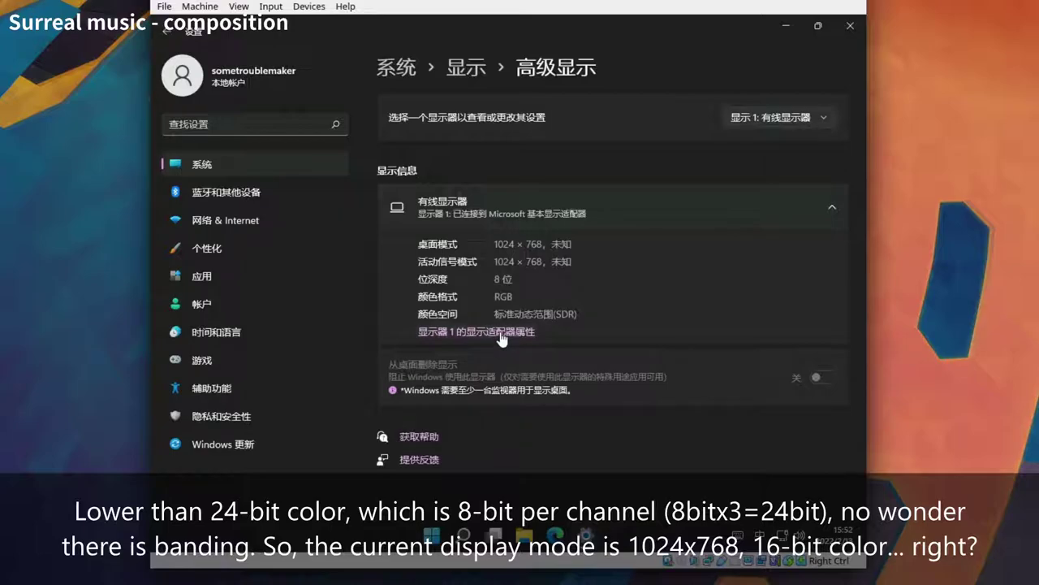
click(500, 334)
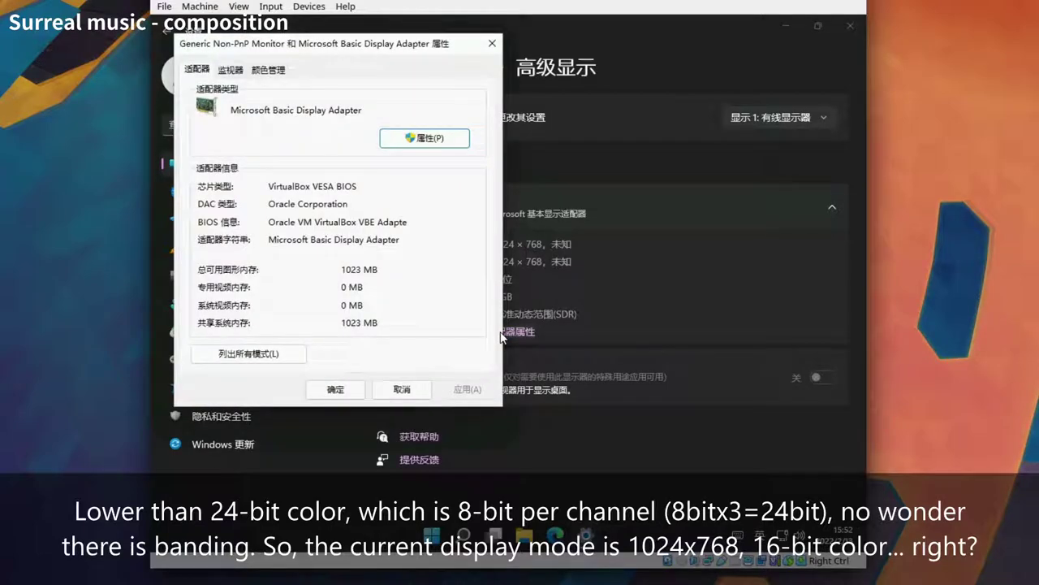
click(213, 353)
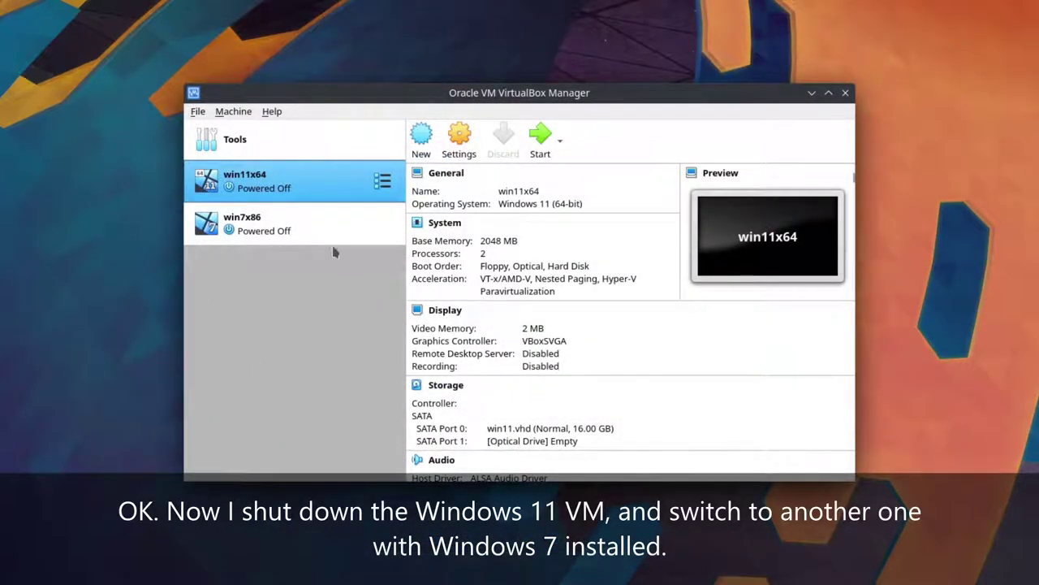
Start the win7x86 virtual machine and dismiss the keyboard capture and mouse pointer integration notices
click(325, 242)
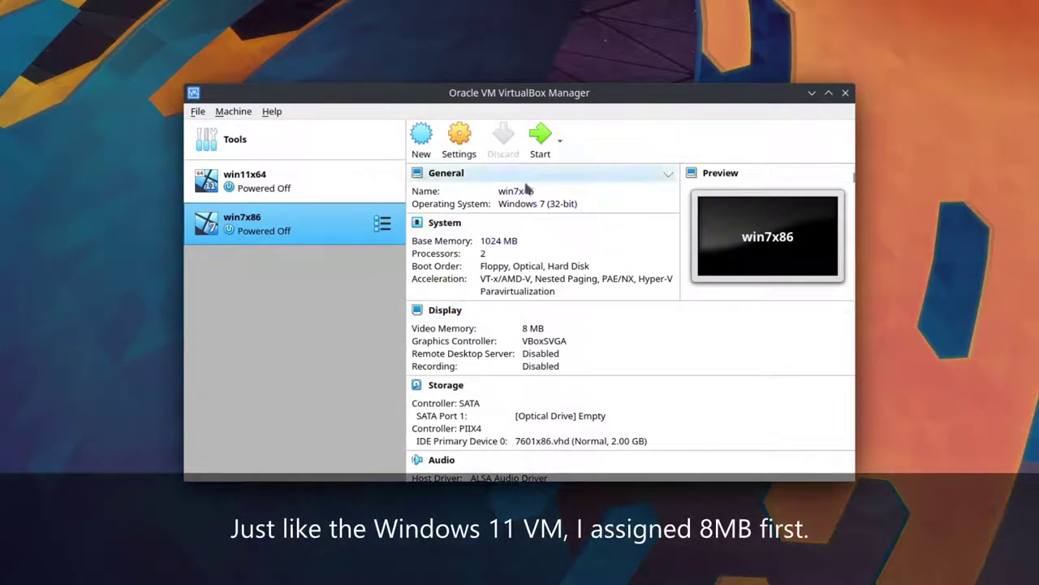
click(539, 146)
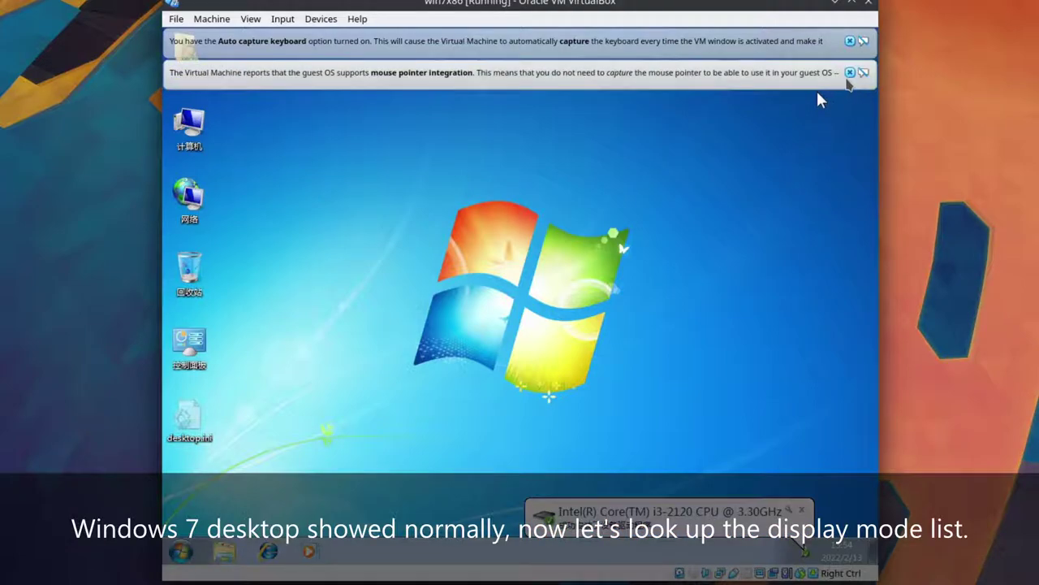
click(849, 72)
click(850, 40)
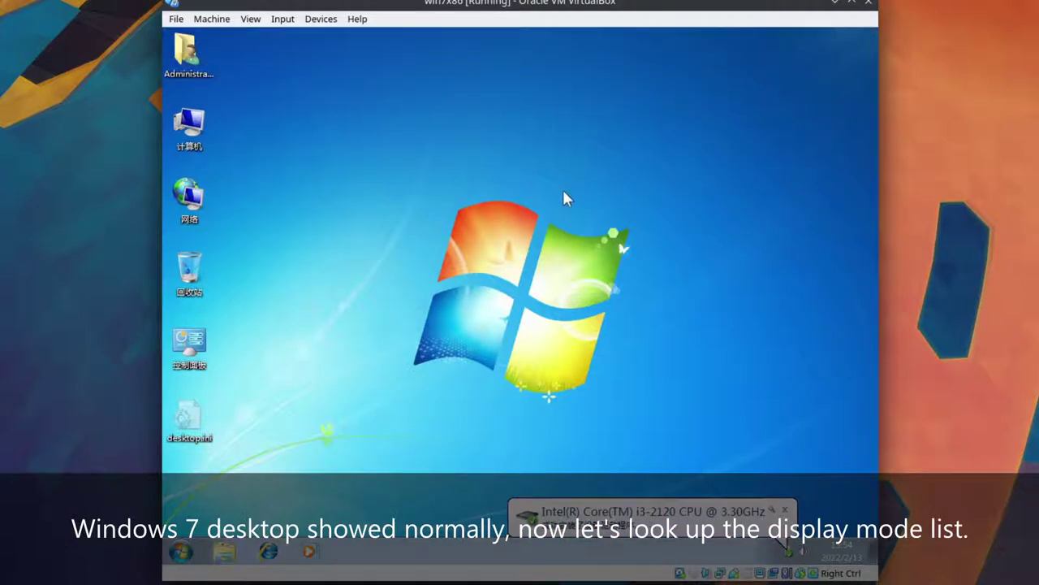
List all modes of the Windows 7 guest's standard VGA adapter and examine the entries, including 1600 x 1200 in 32-bit color
right_click(458, 205)
click(508, 325)
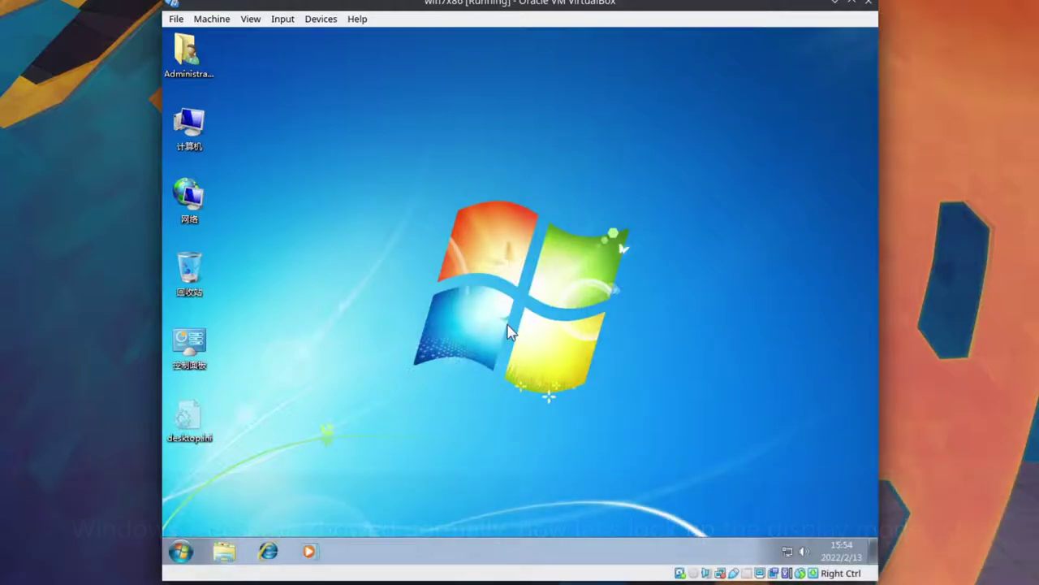
click(702, 258)
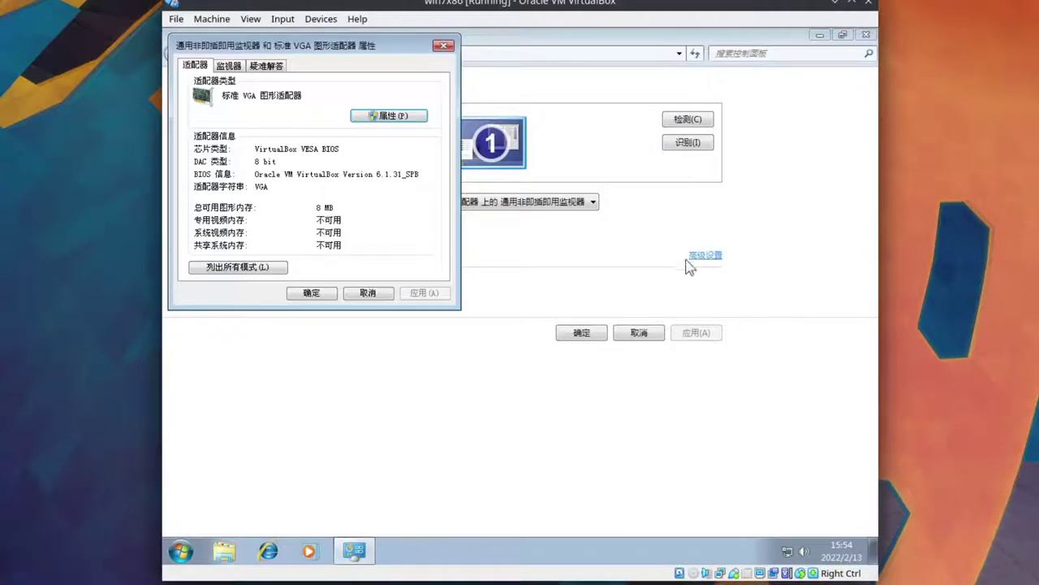
click(271, 269)
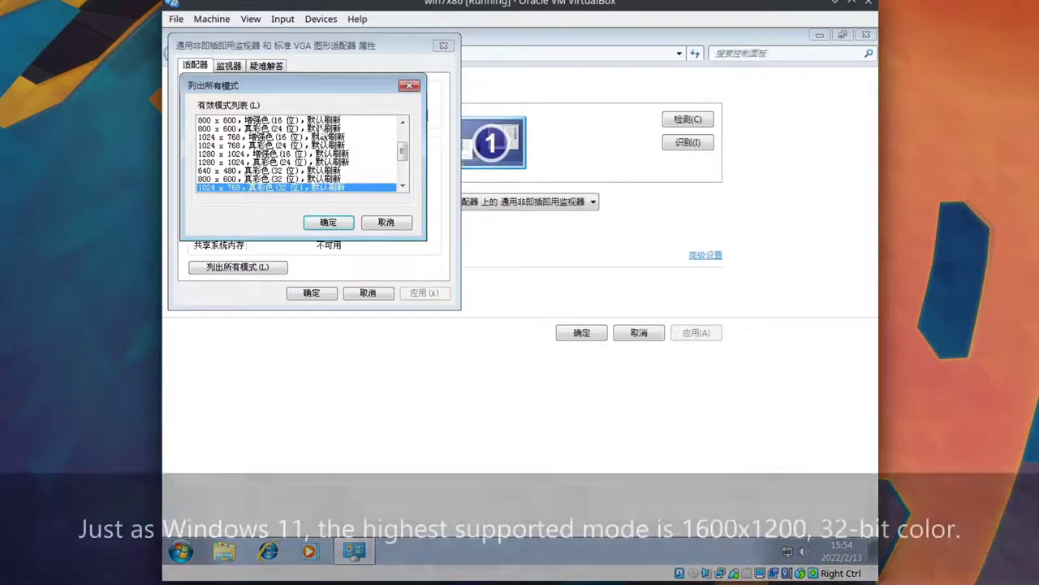
drag(329, 92, 495, 203)
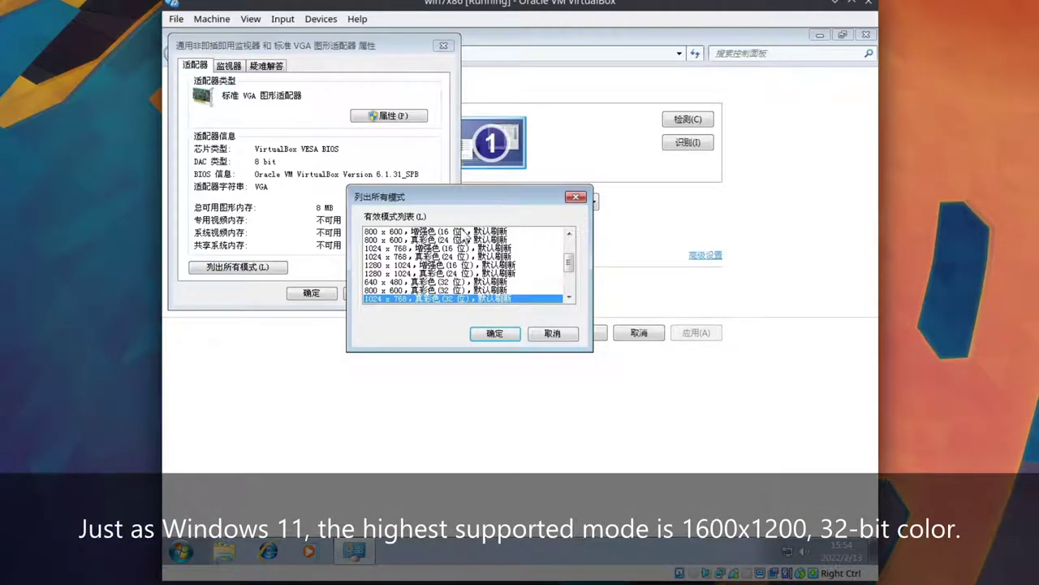
mouse_move(569, 264)
mouse_down()
mouse_move(570, 284)
mouse_move(570, 275)
mouse_up()
click(521, 266)
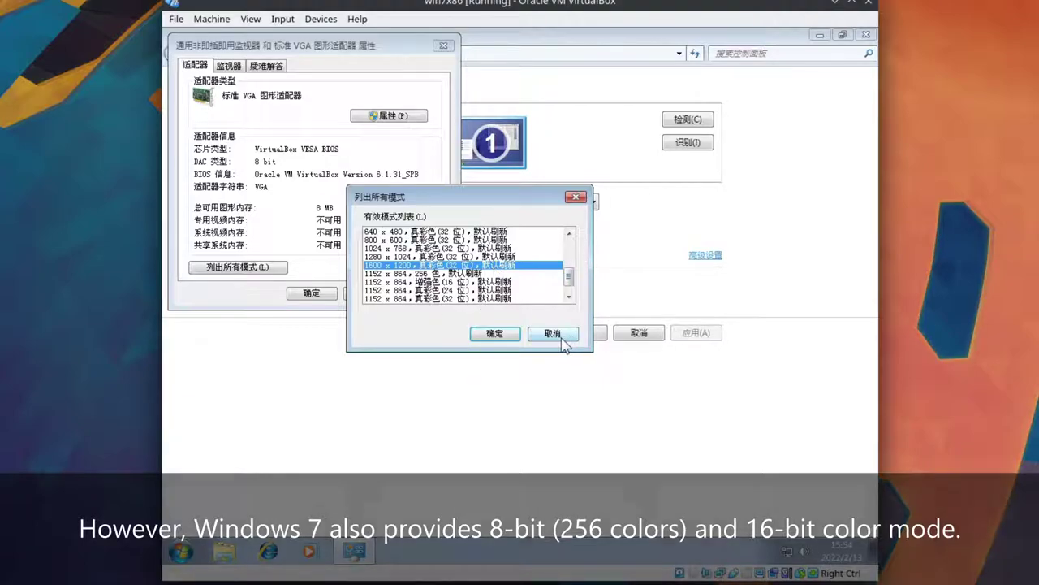
key(super)
key(Escape)
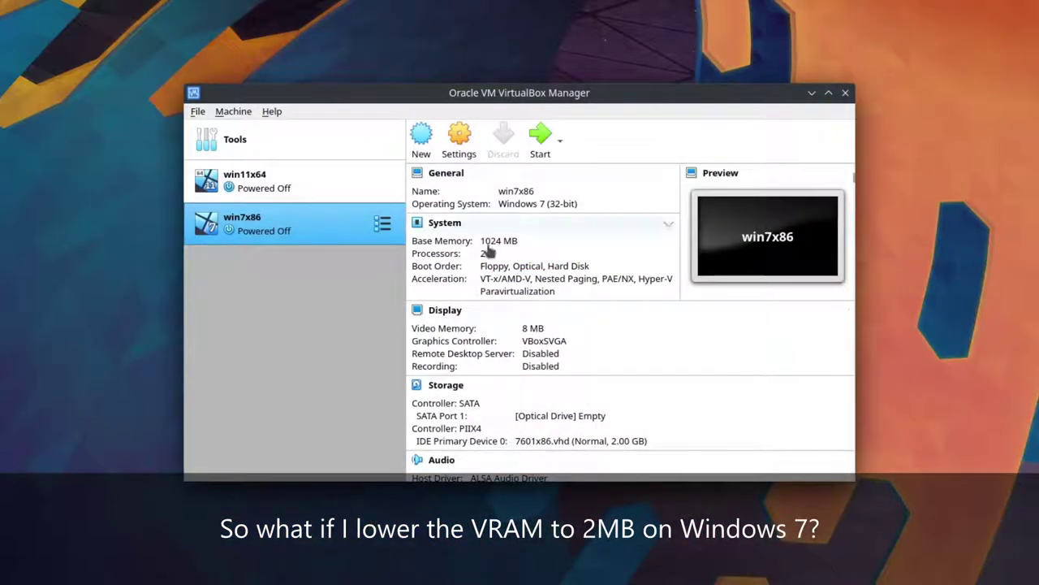
Set the win7x86 virtual machine's video memory to 2 MB, then start it and dismiss both notices
click(472, 143)
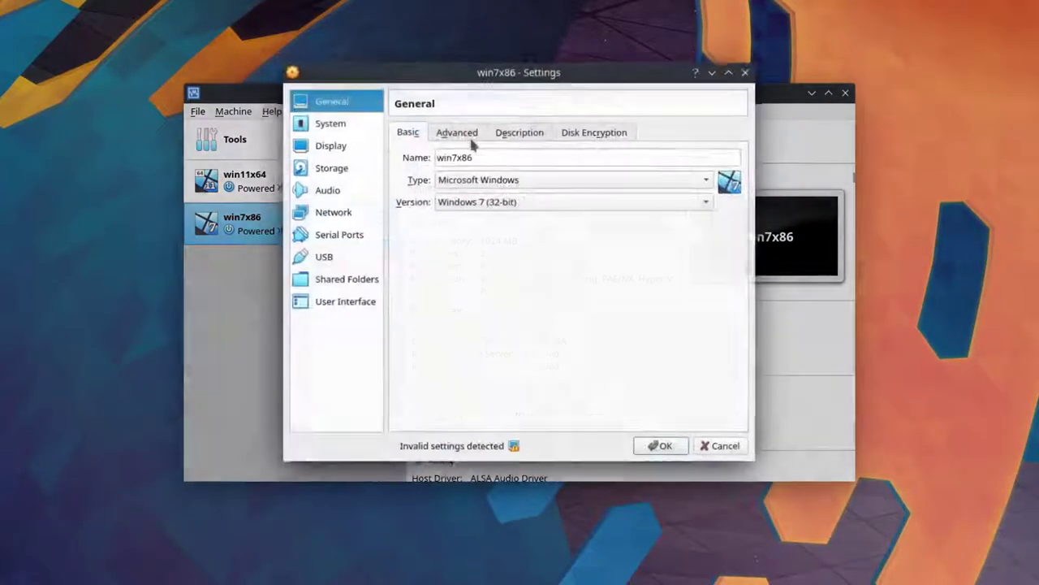
click(335, 147)
click(738, 161)
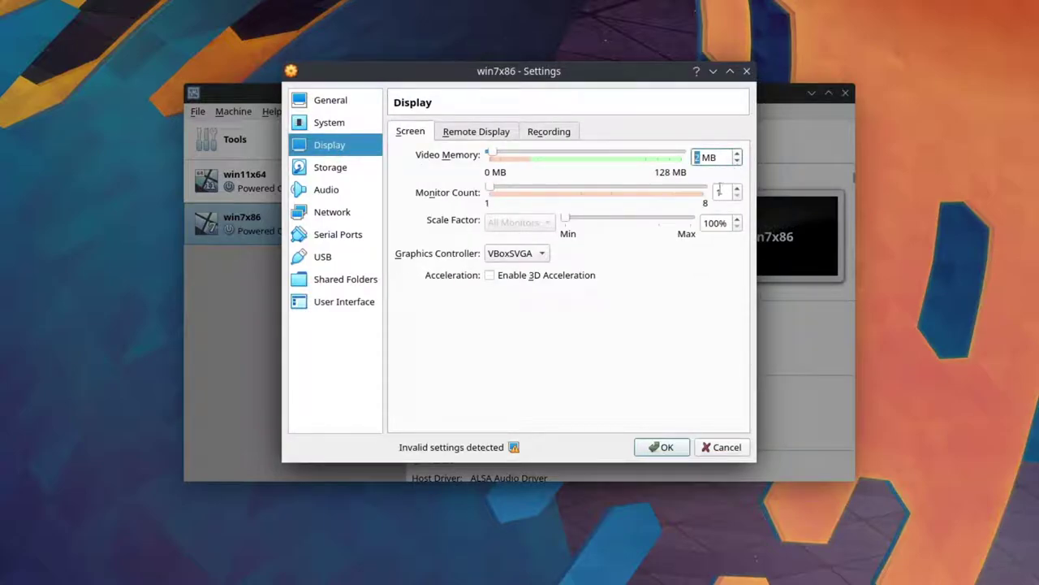
click(663, 445)
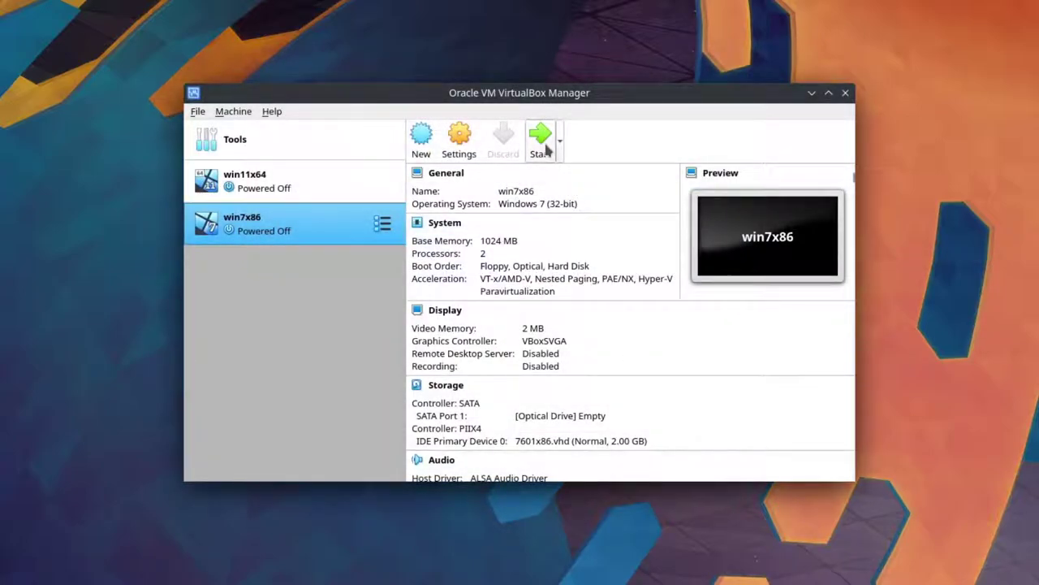
click(544, 144)
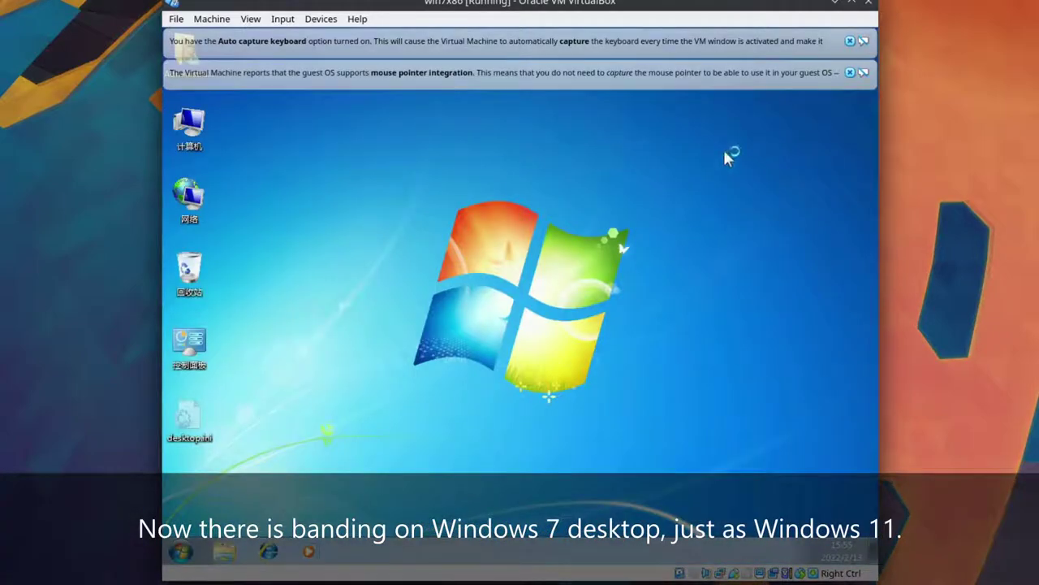
click(850, 72)
click(850, 58)
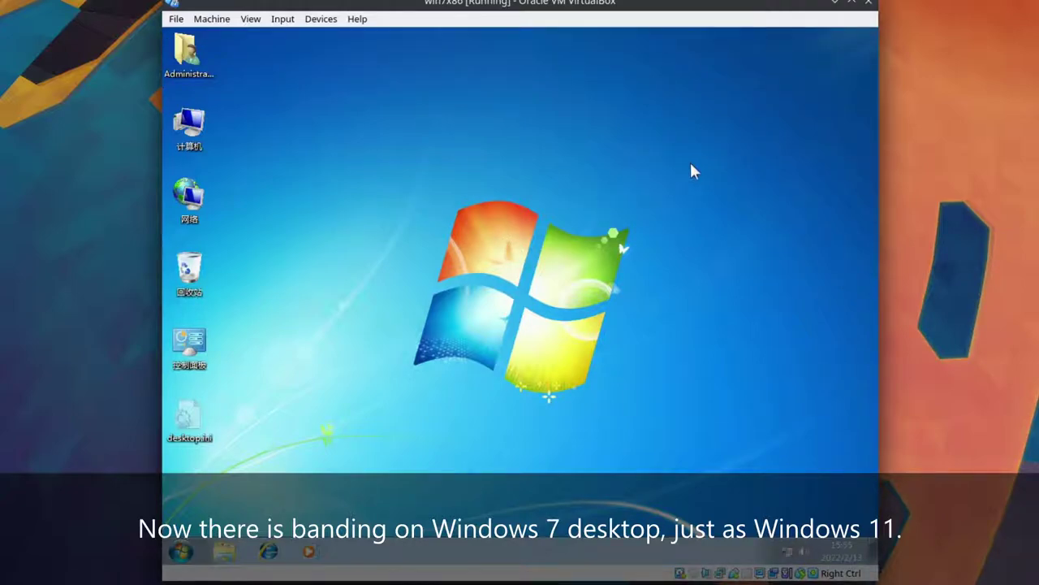
Sweep selection rectangles across the Windows 7 desktop to examine the wallpaper's color gradients
drag(822, 58, 277, 487)
drag(800, 71, 305, 475)
drag(782, 102, 431, 200)
List all modes of the standard VGA adapter again and compare which color depths each resolution offers, including 1280 x 1024
right_click(437, 179)
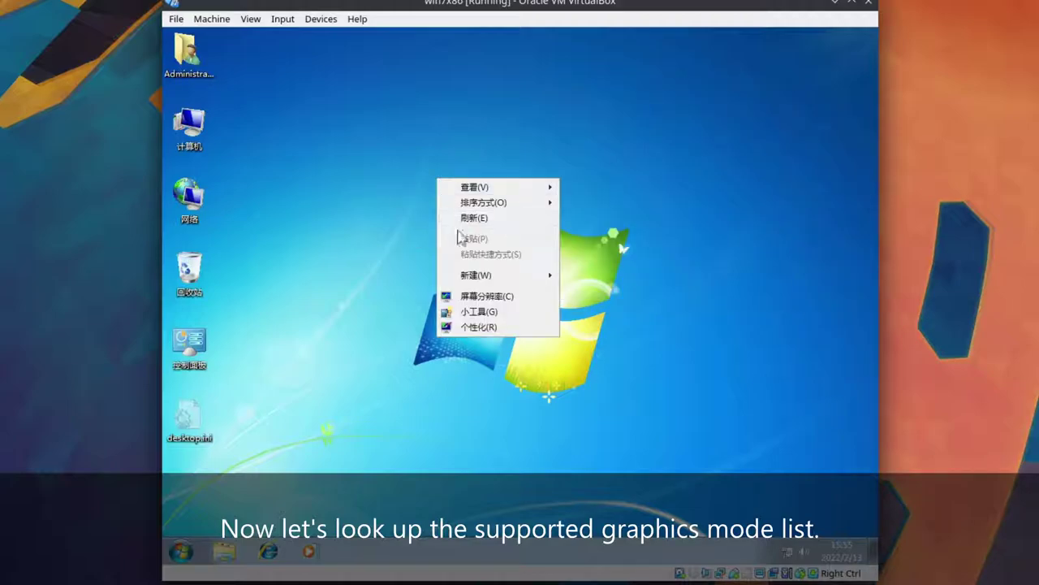
click(479, 296)
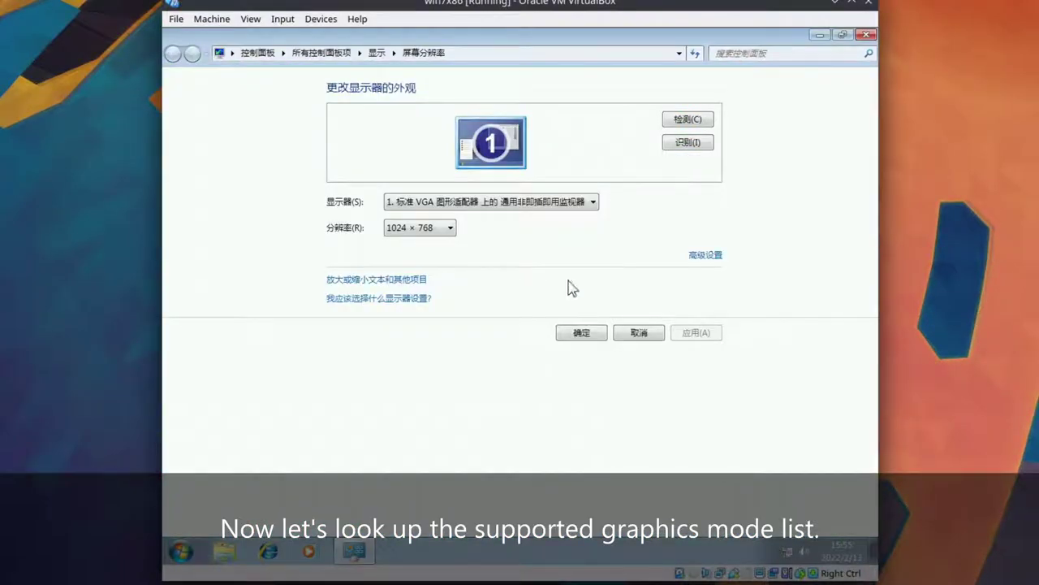
click(703, 256)
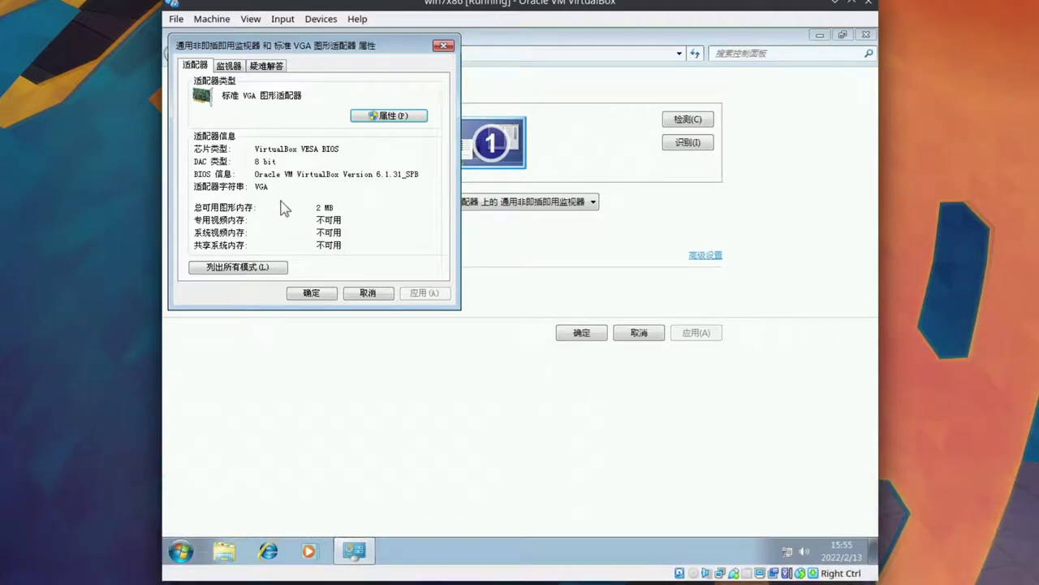
click(268, 268)
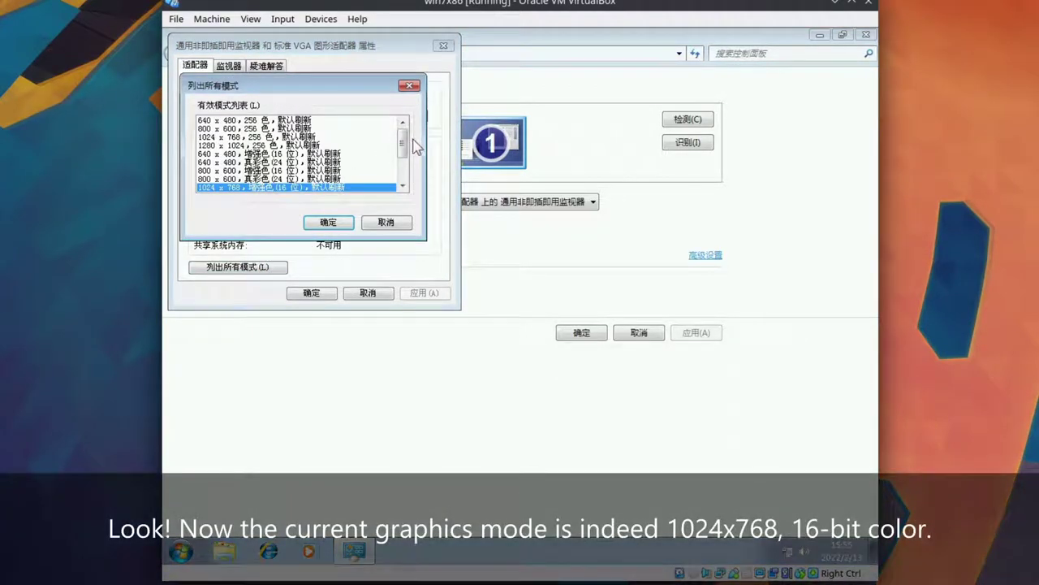
drag(403, 151, 403, 168)
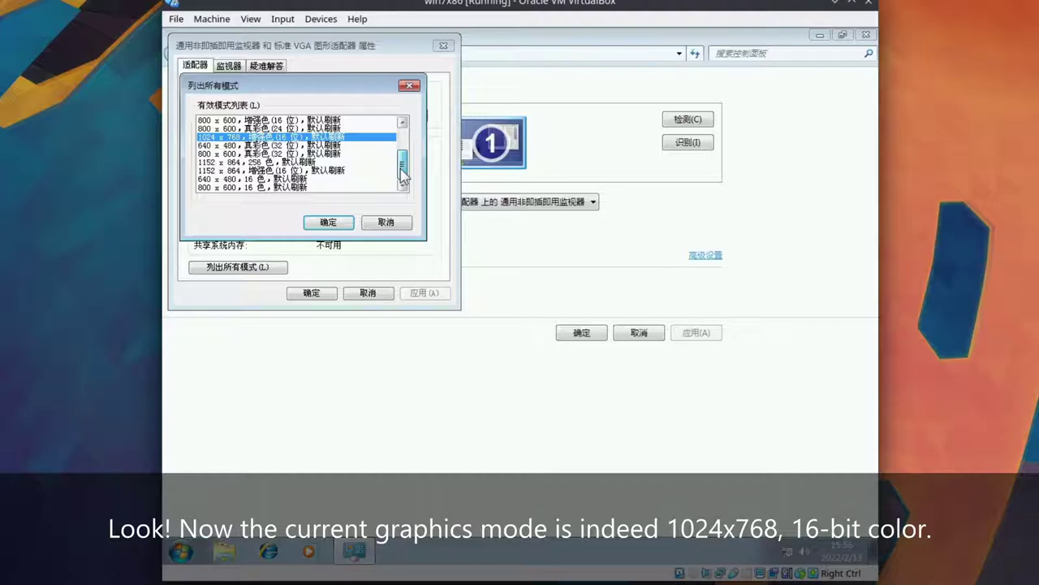
drag(404, 169, 402, 143)
click(308, 146)
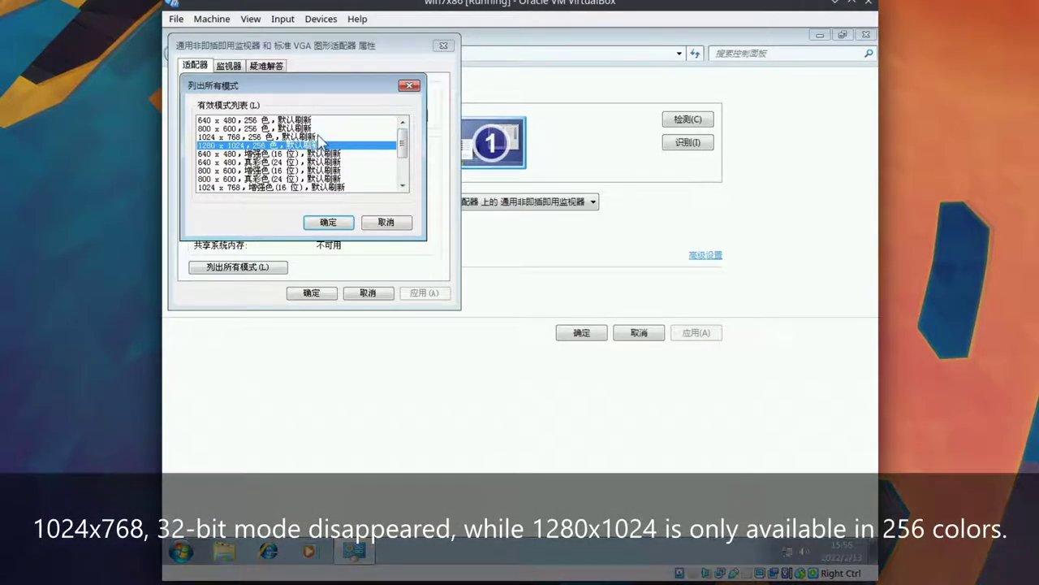
drag(403, 151, 402, 177)
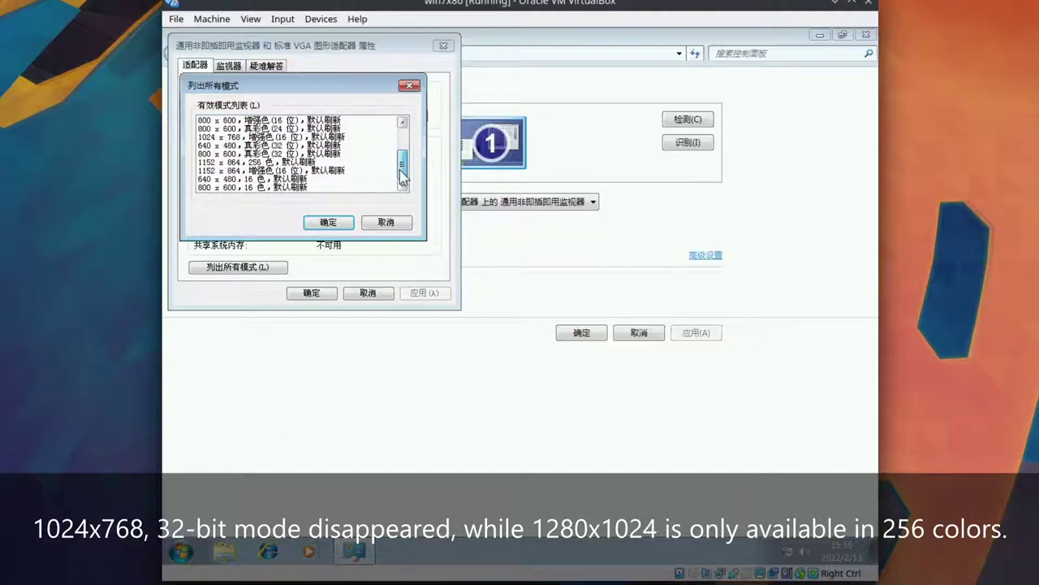
click(402, 122)
click(402, 123)
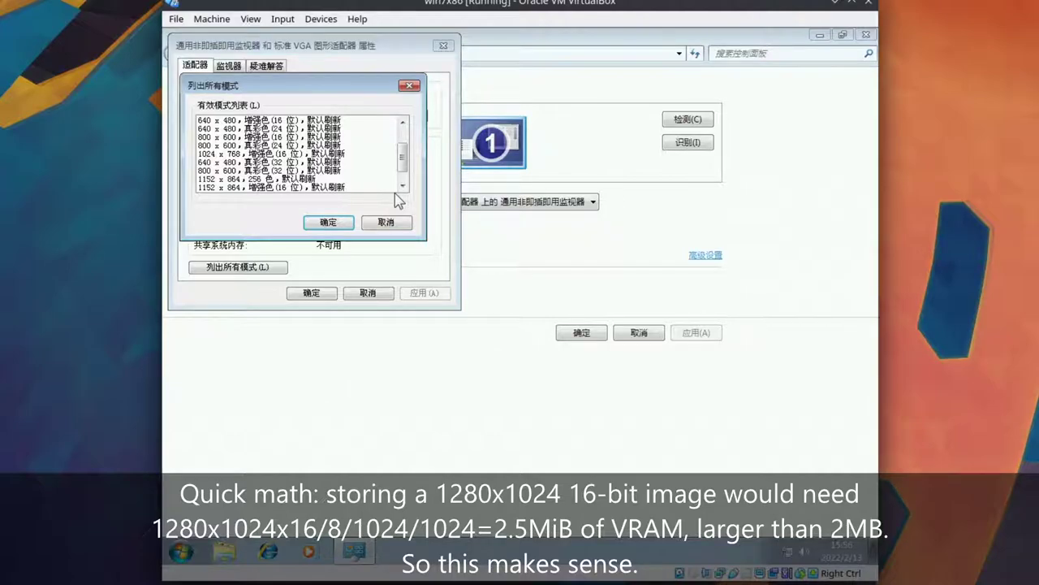
drag(401, 157, 404, 122)
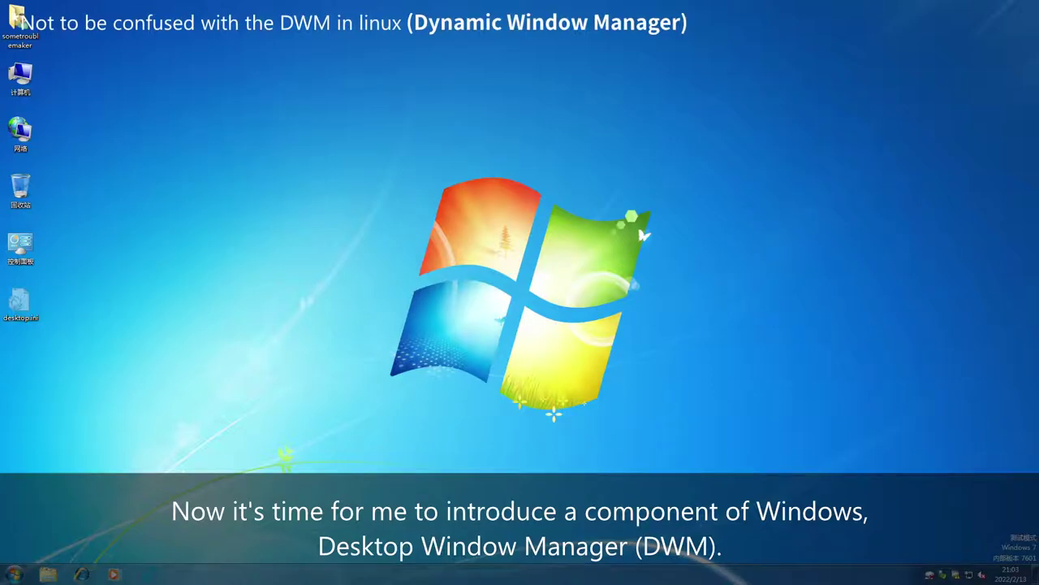
On the VMware-based Windows 7 desktop, examine the VMware SVGA 3D adapter information and the monitor's refresh rate and color settings
right_click(450, 264)
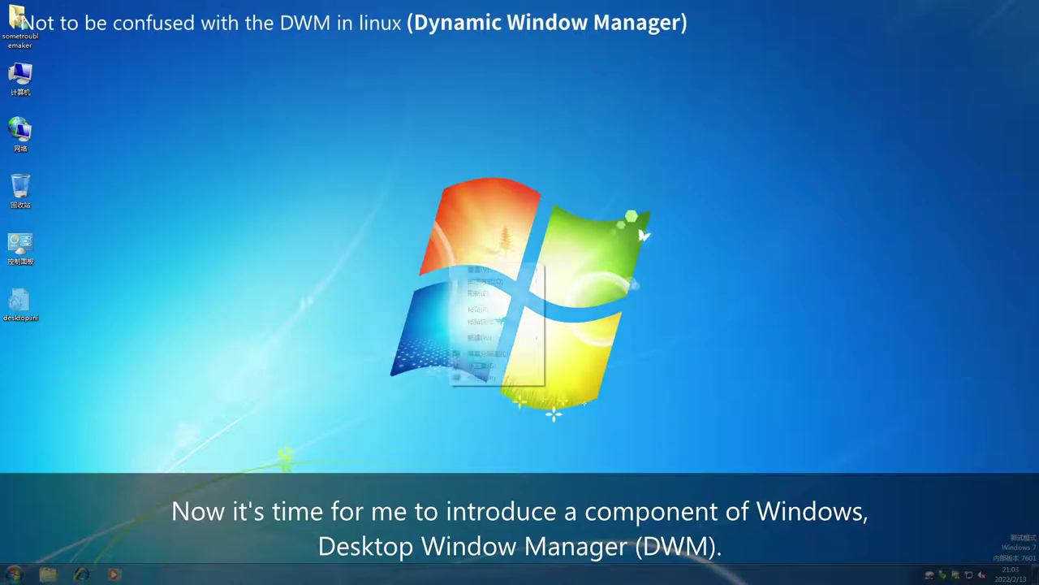
click(487, 353)
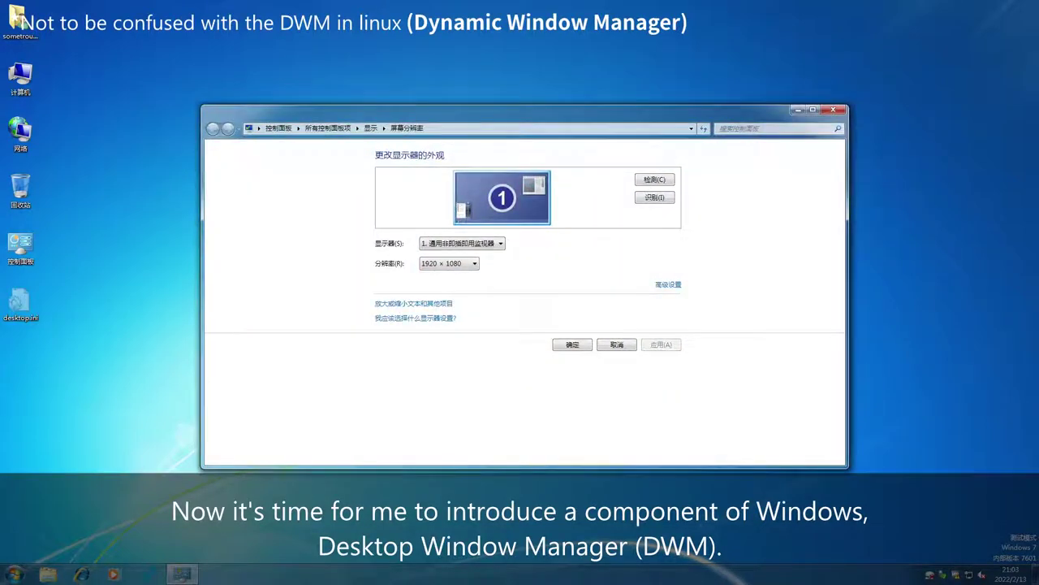
click(668, 284)
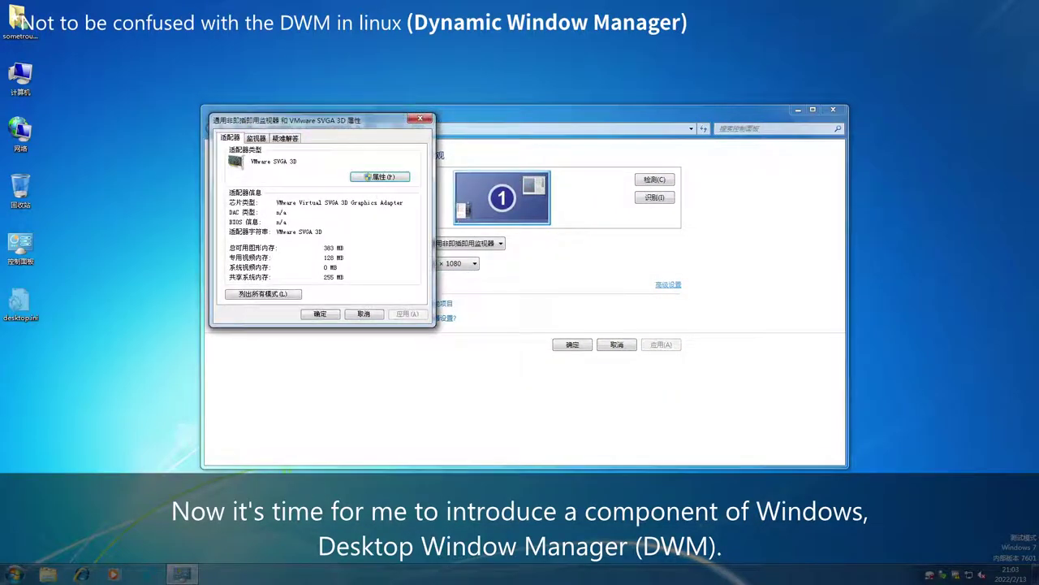
key(ctrl+Tab)
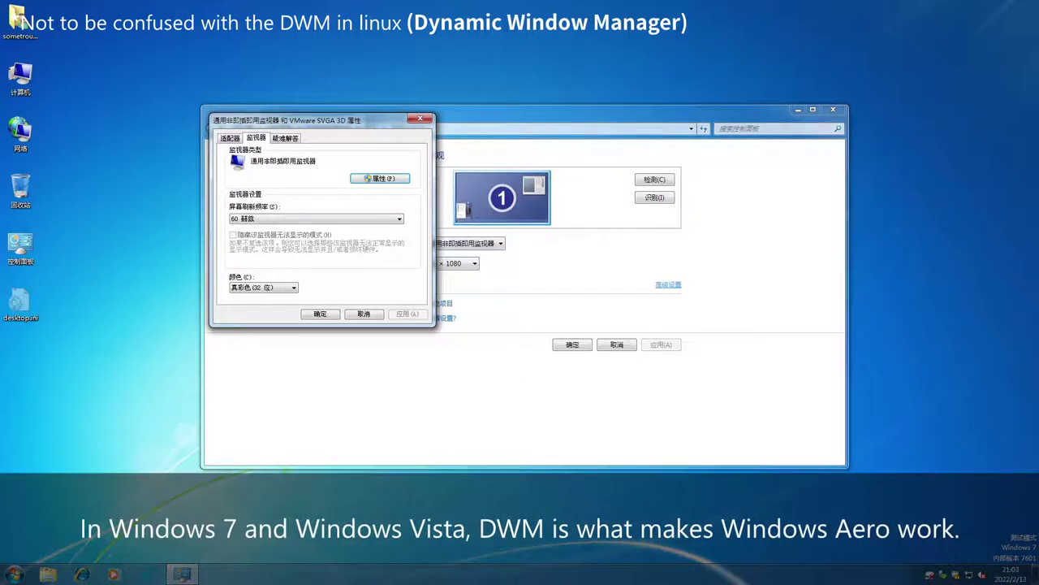
key(alt+Down)
key(Escape)
key(ctrl+shift+Tab)
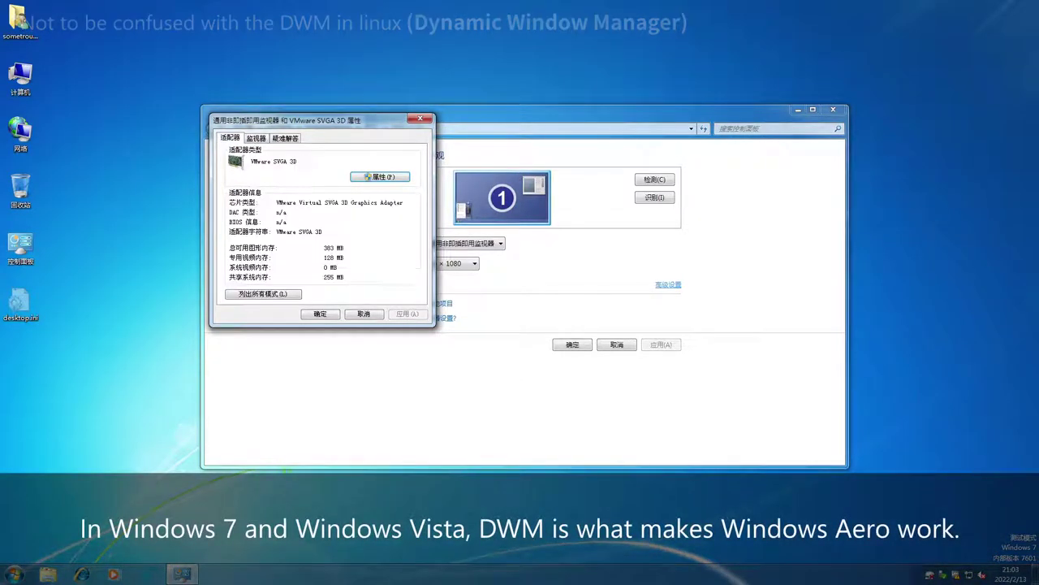
List all modes of the VMware SVGA 3D adapter and examine the resolutions and color depths throughout the list
key(alt+l)
scroll(308, 205, down, 8)
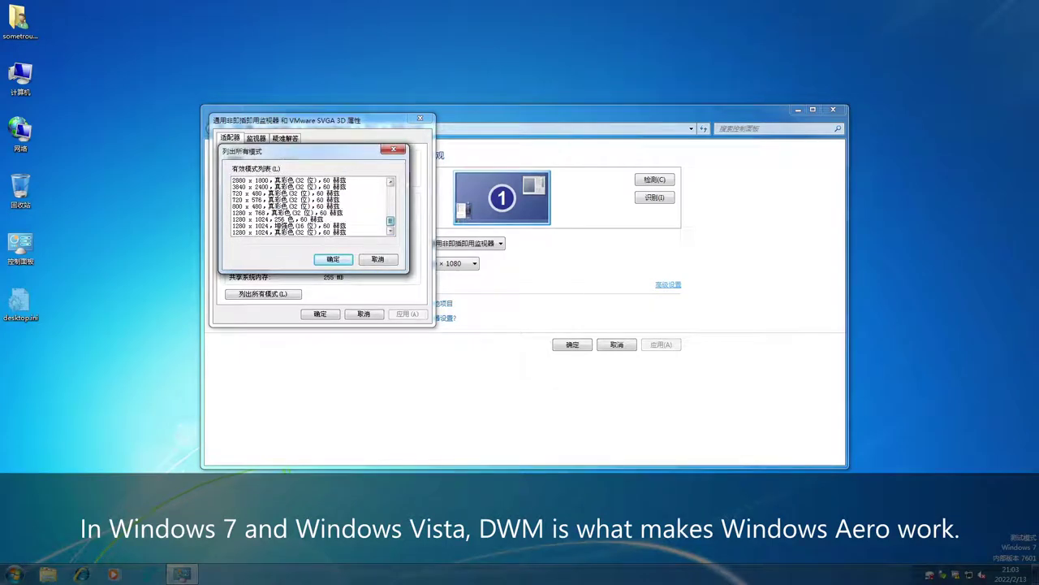
Apply the 1280 x 1024, High Color (16-bit), 60 Hz mode from the VMware SVGA 3D adapter's mode list and keep the display settings
scroll(309, 205, up, 5)
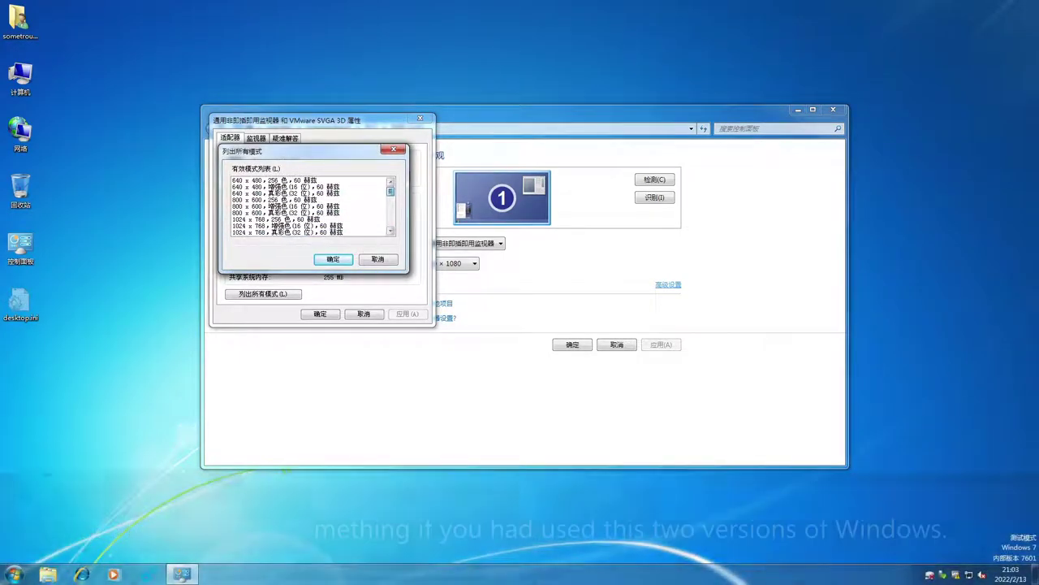
scroll(309, 205, down, 1)
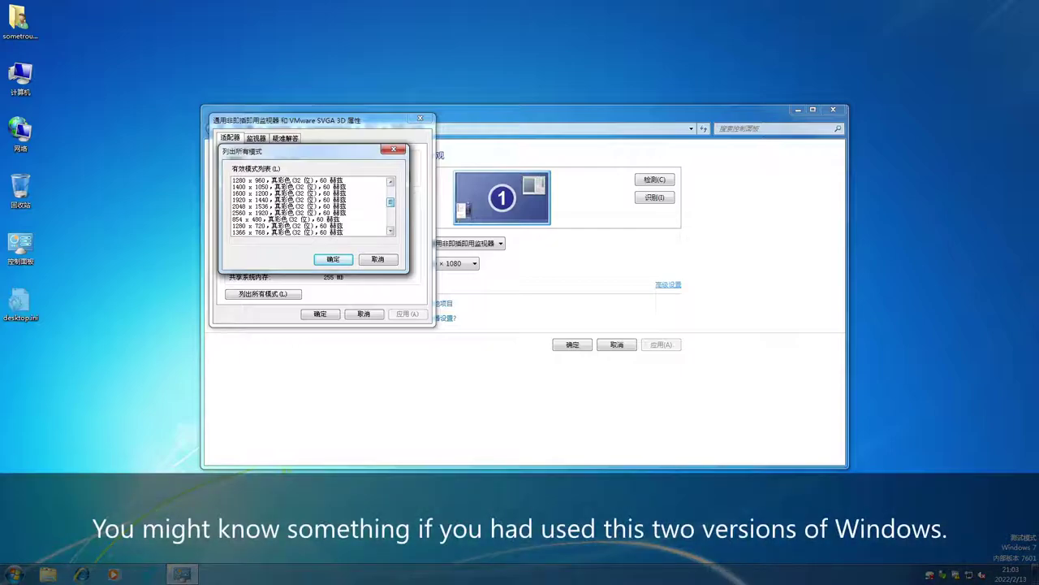
scroll(309, 206, down, 6)
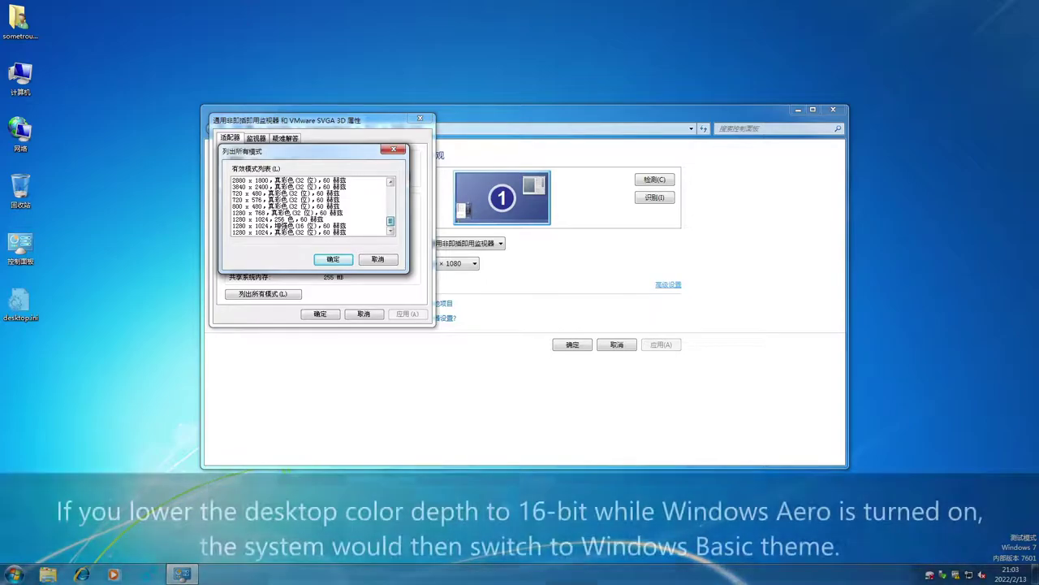
click(288, 226)
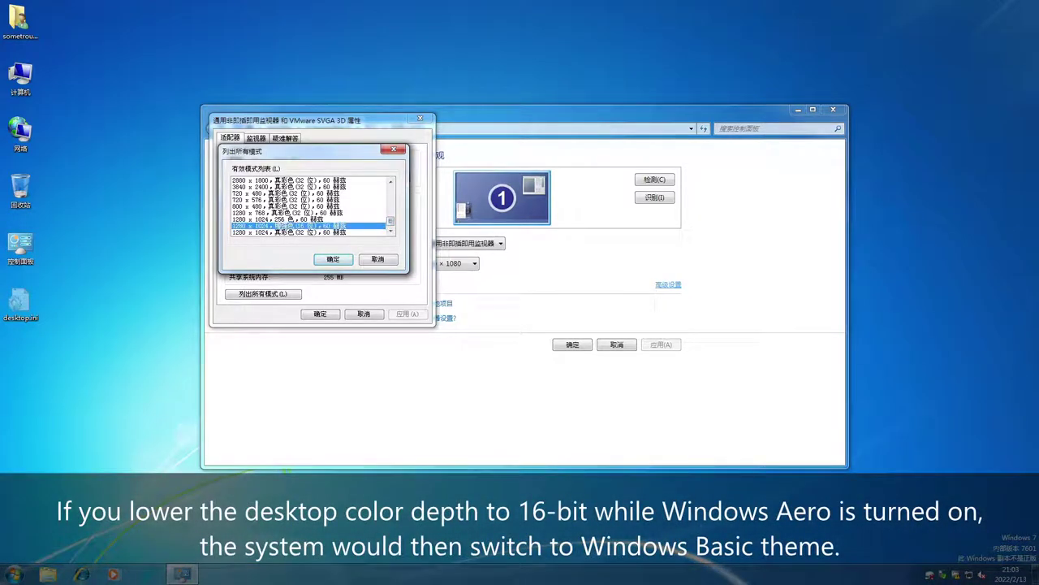
key(Return)
key(Return)
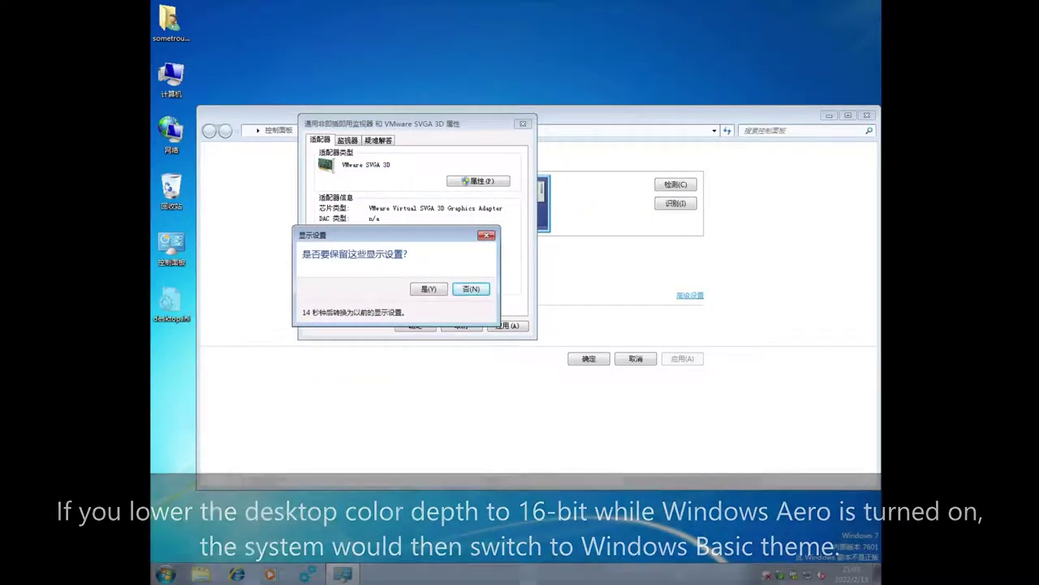
key(y)
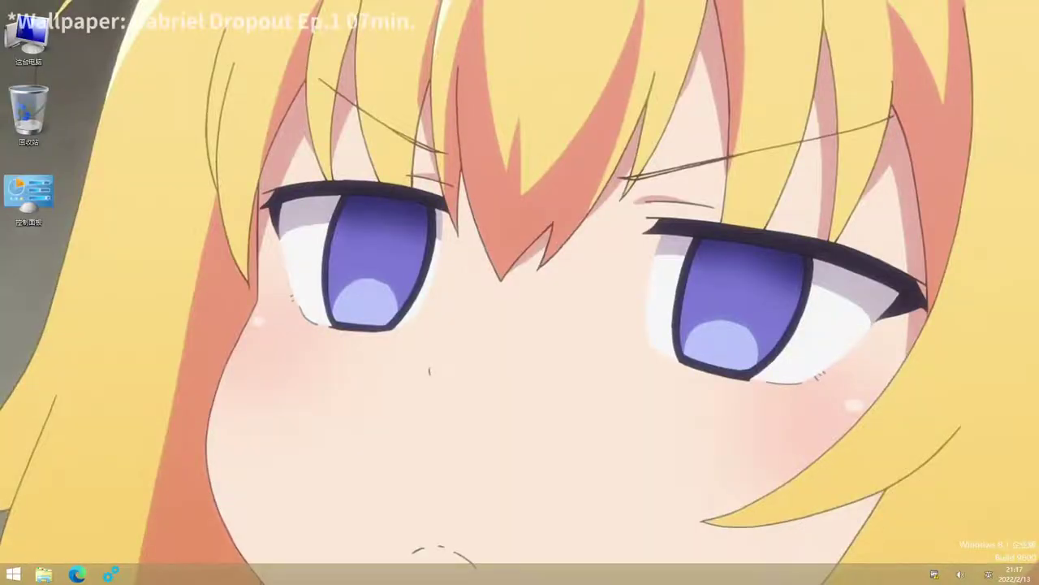
On the Windows 8.1 desktop, open Task Manager and end the Desktop Window Manager system process, abandoning unsaved data
right_click(607, 573)
click(641, 544)
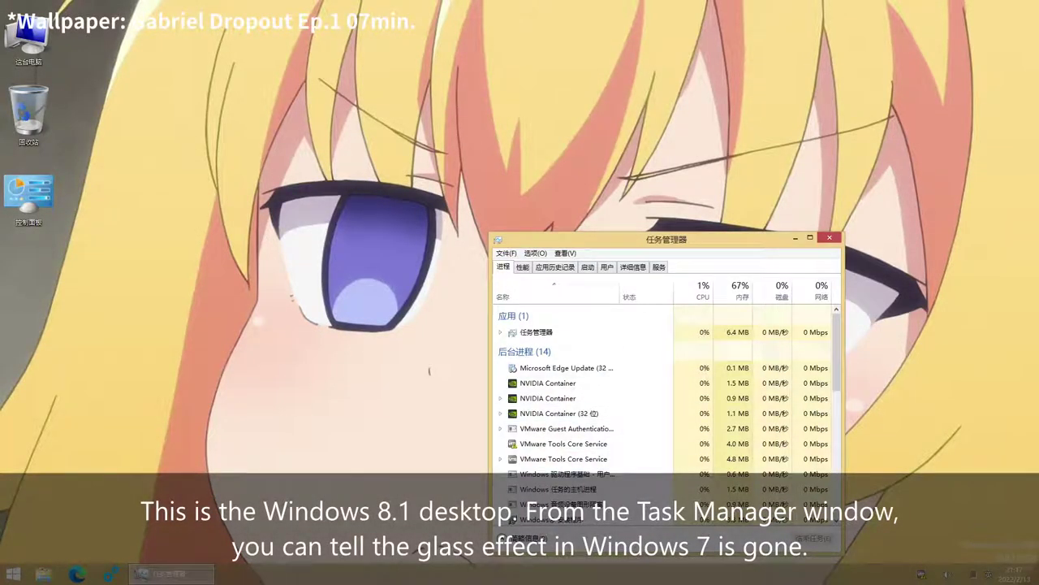
drag(710, 242, 540, 265)
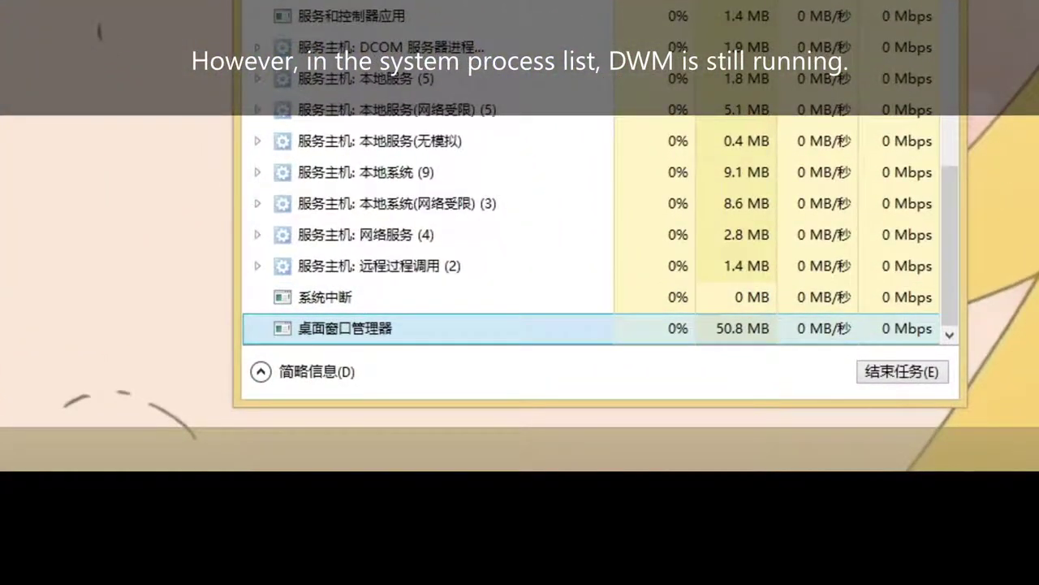
key(alt+e)
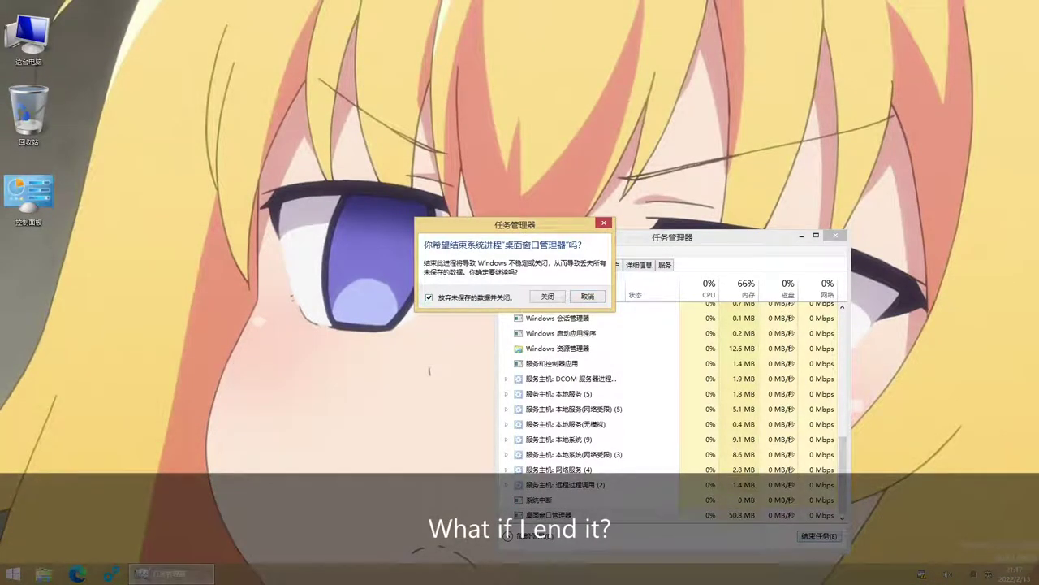
key(Return)
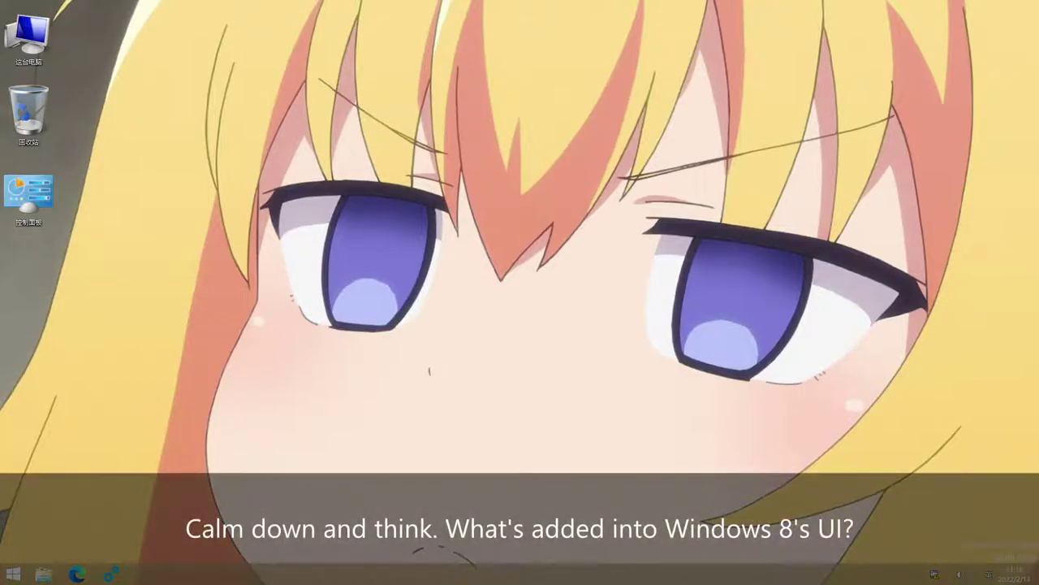
Open the Start screen and switch to the all-apps view and back to examine the Windows 8.1 interface
click(13, 573)
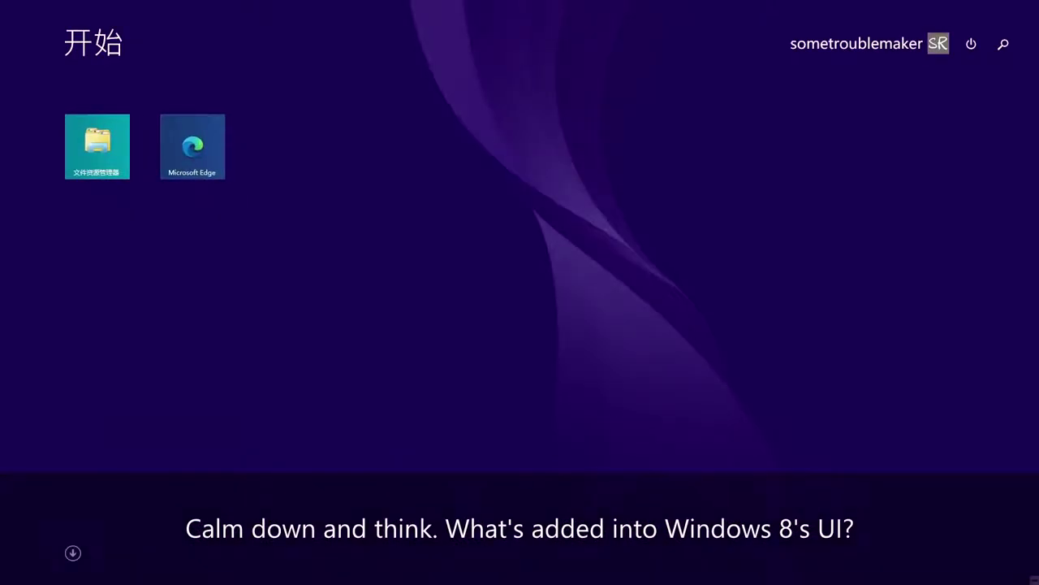
key(ctrl+Tab)
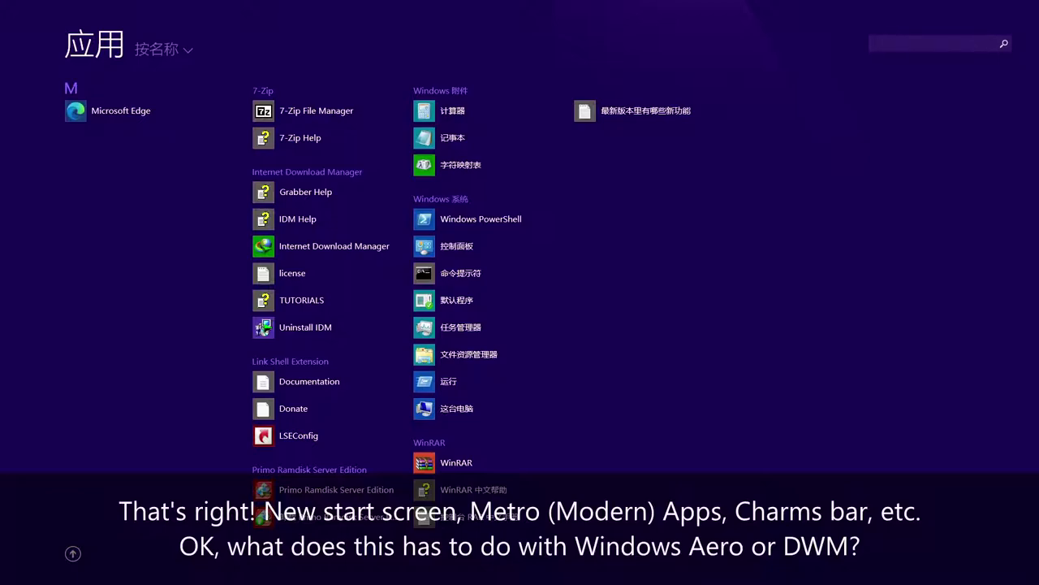
key(ctrl+Tab)
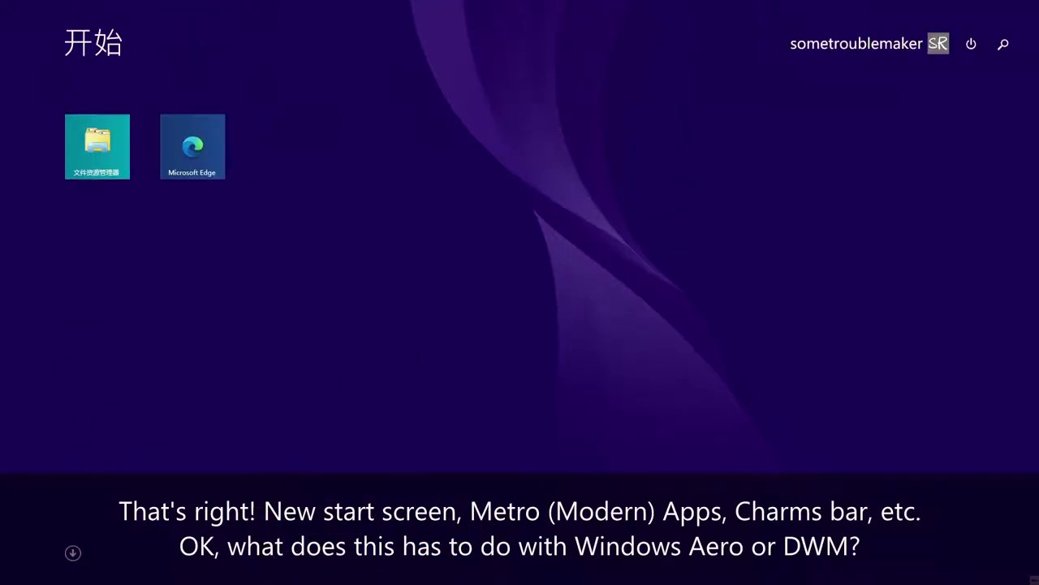
Return to the desktop and show the Charms bar and its Settings pane
key(super)
key(super+c)
key(super+i)
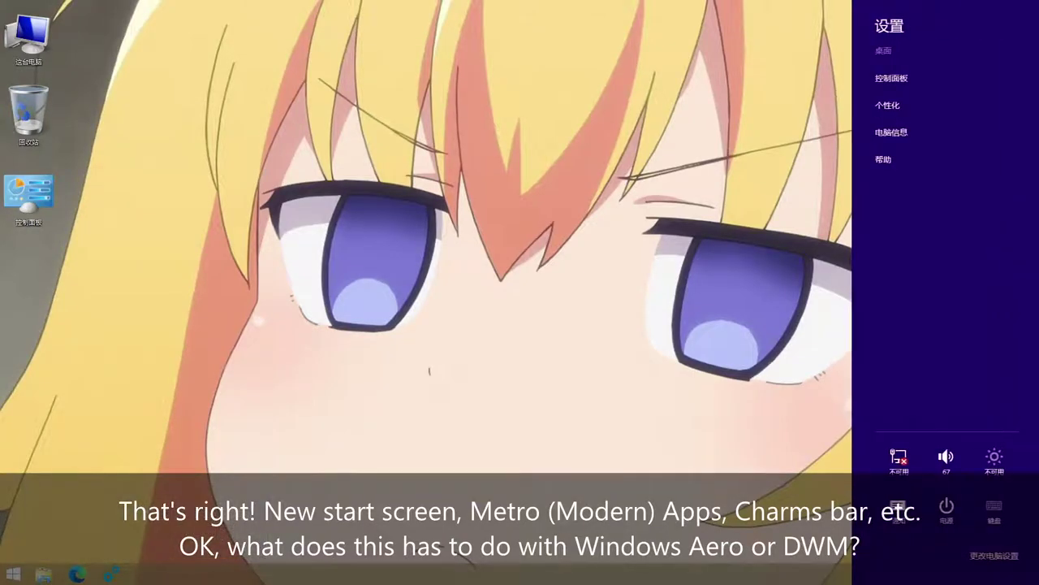
key(Left)
key(Right)
key(Return)
key(Escape)
drag(510, 238, 775, 360)
Open Task Manager and show the file location of the Desktop Window Manager process
key(ctrl+shift+Escape)
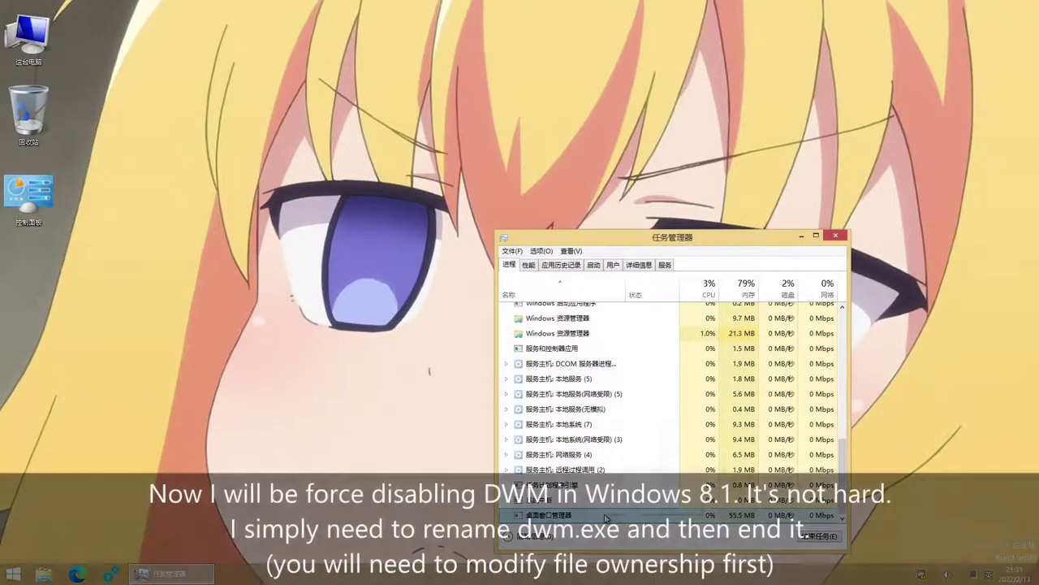
right_click(606, 515)
click(646, 482)
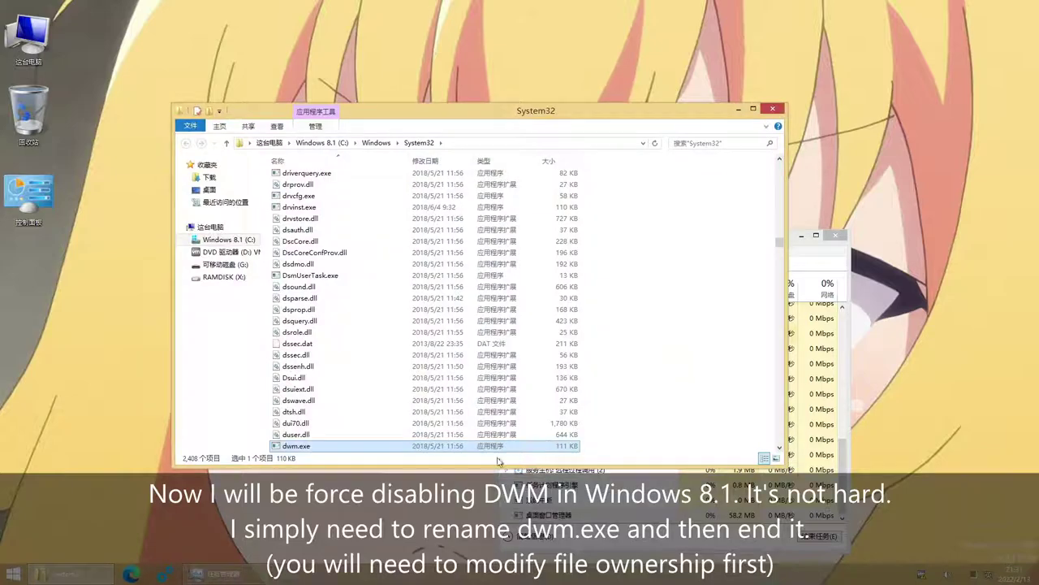
Rename dwm.exe in the System32 folder as 114514.exe
scroll(425, 439, down, 2)
right_click(354, 311)
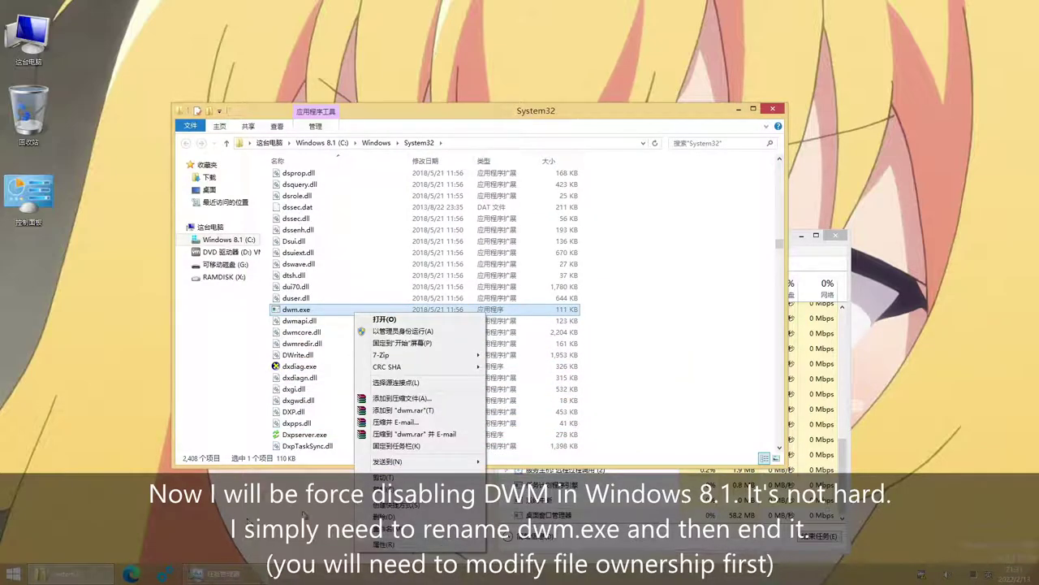
click(381, 530)
text(olddwm)
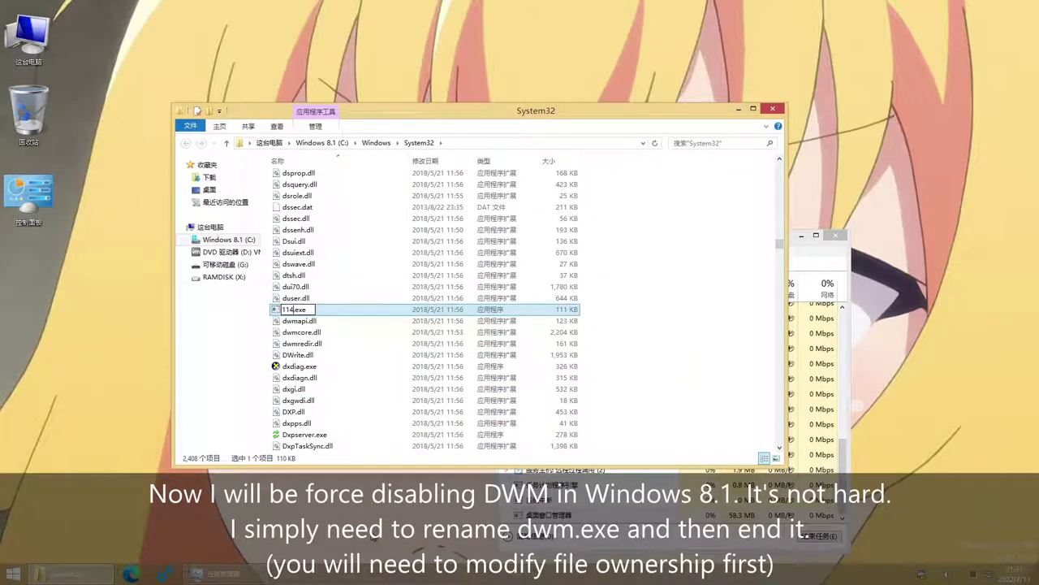
key(Return)
scroll(435, 254, down, 2)
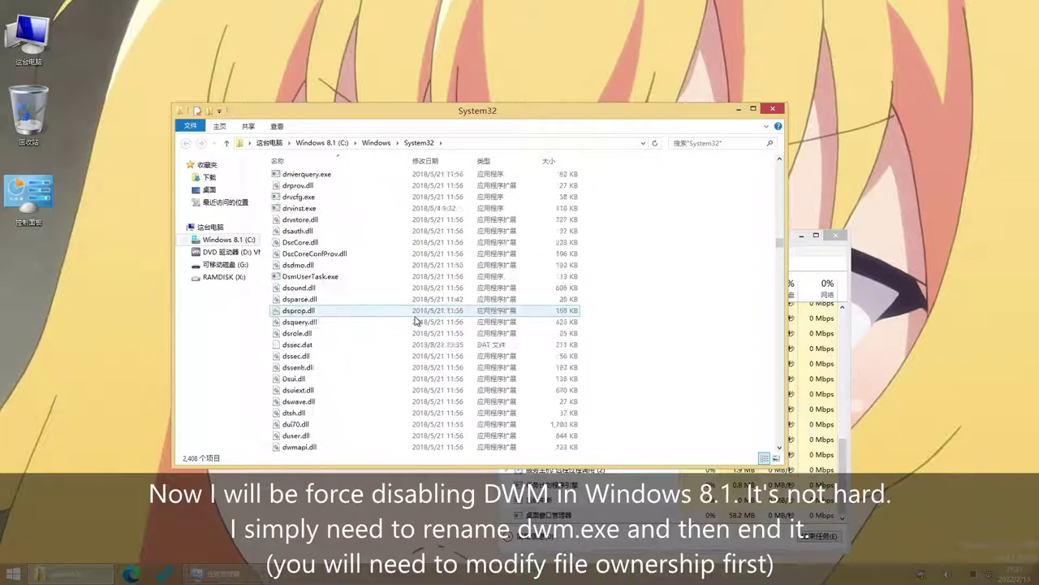
End the Desktop Window Manager process in Task Manager and confirm shutting it down
click(507, 514)
right_click(607, 515)
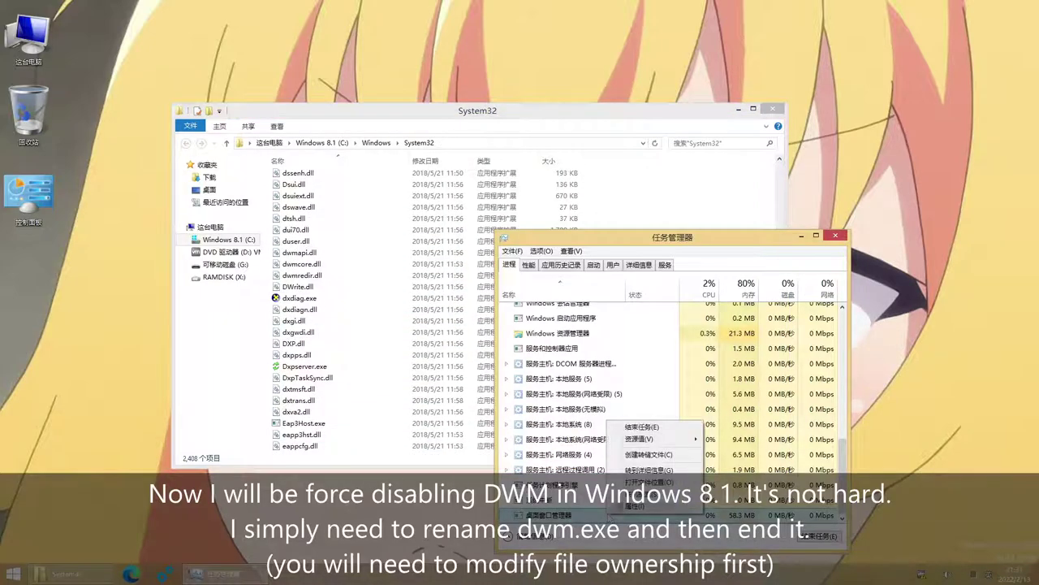
click(637, 426)
click(492, 298)
click(544, 298)
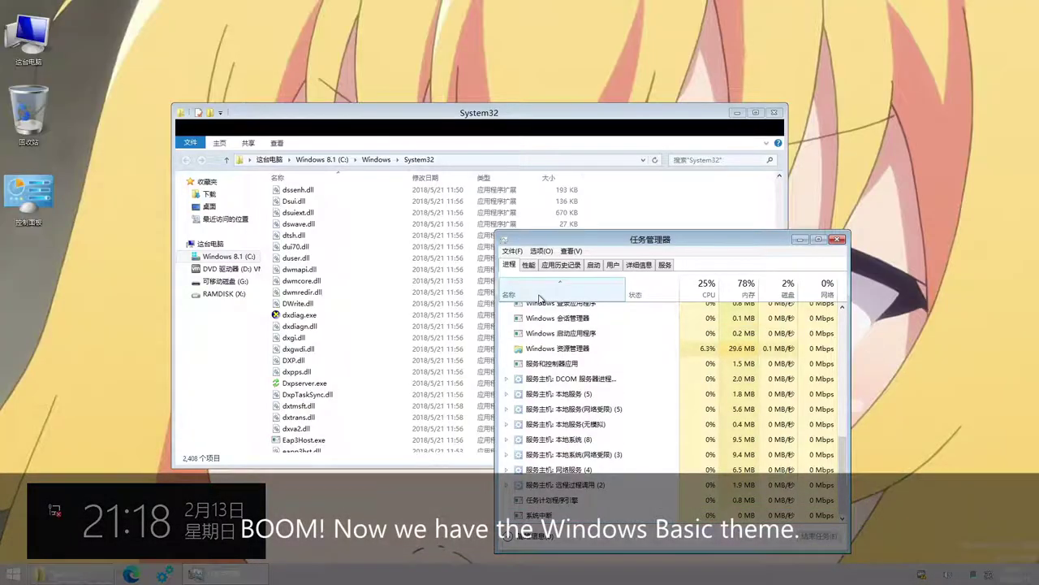
Move the Task Manager window around to examine the Windows Basic theme, and minimize the System32 window
drag(699, 241, 641, 258)
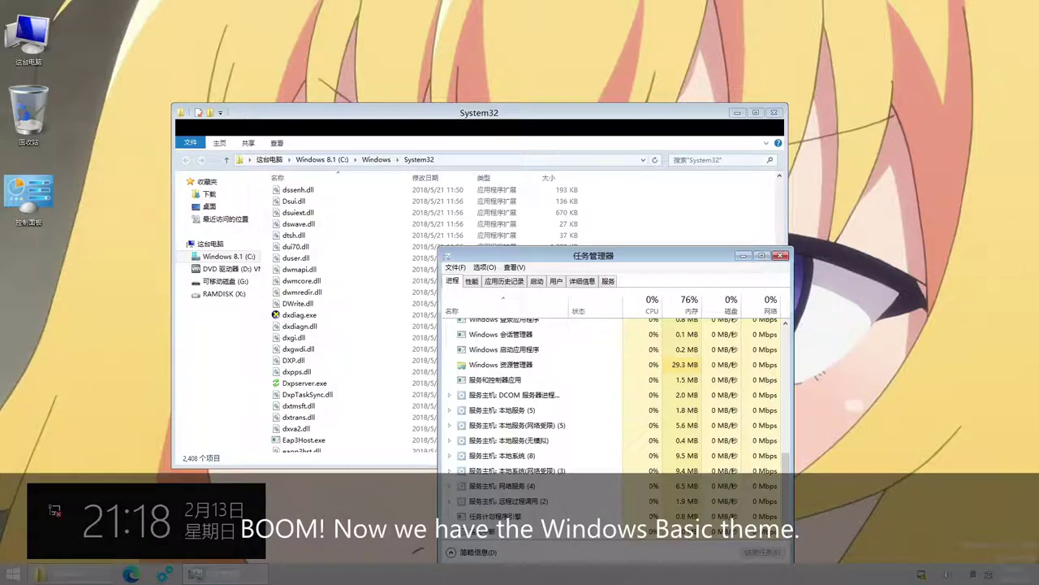
drag(502, 251, 529, 230)
click(735, 114)
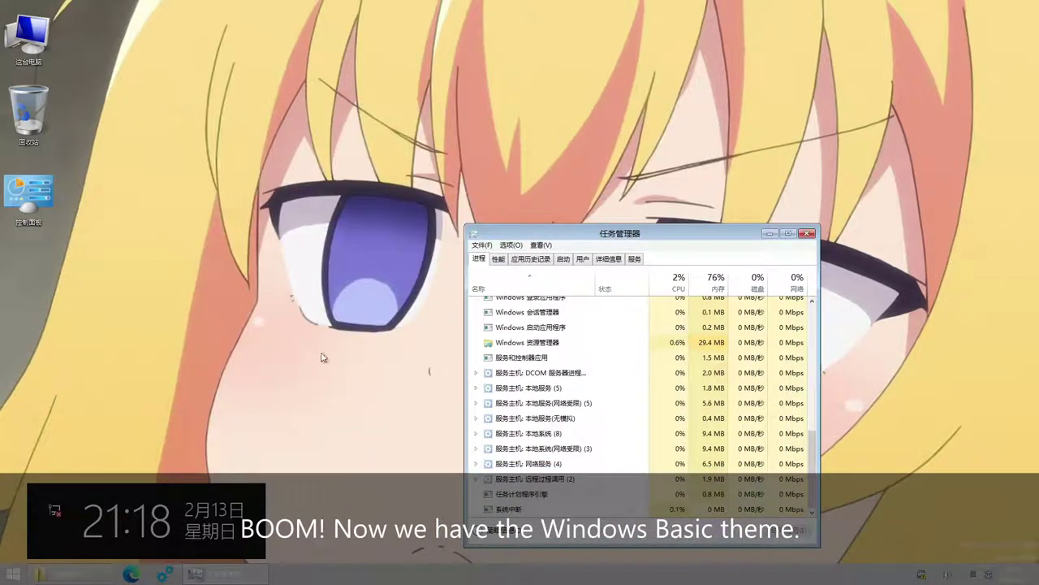
Try repeatedly to open the Start screen with Desktop Window Manager disabled, and reposition the Task Manager window
click(13, 578)
click(13, 578)
click(13, 579)
click(13, 578)
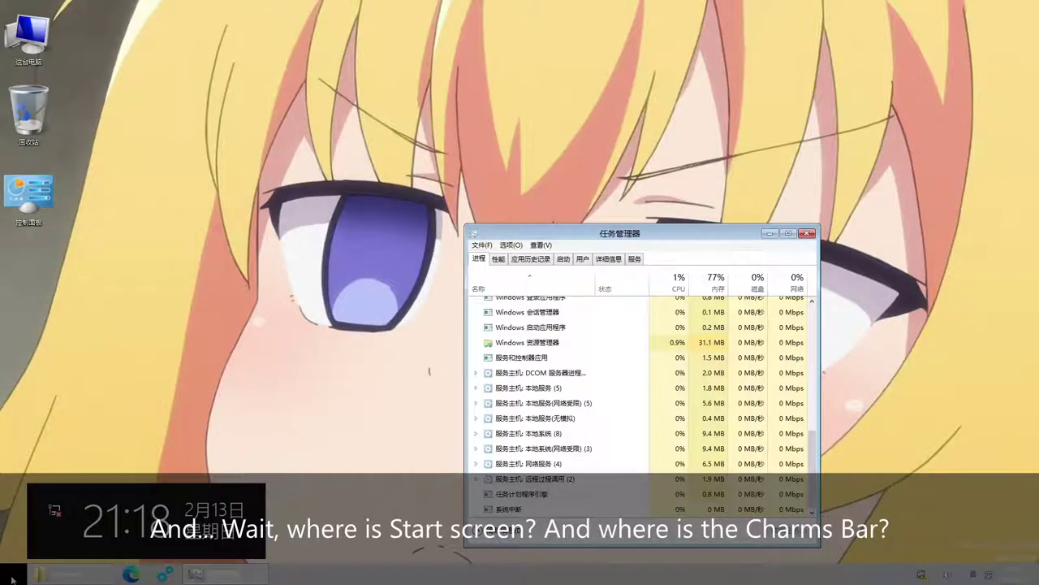
click(13, 578)
click(13, 578)
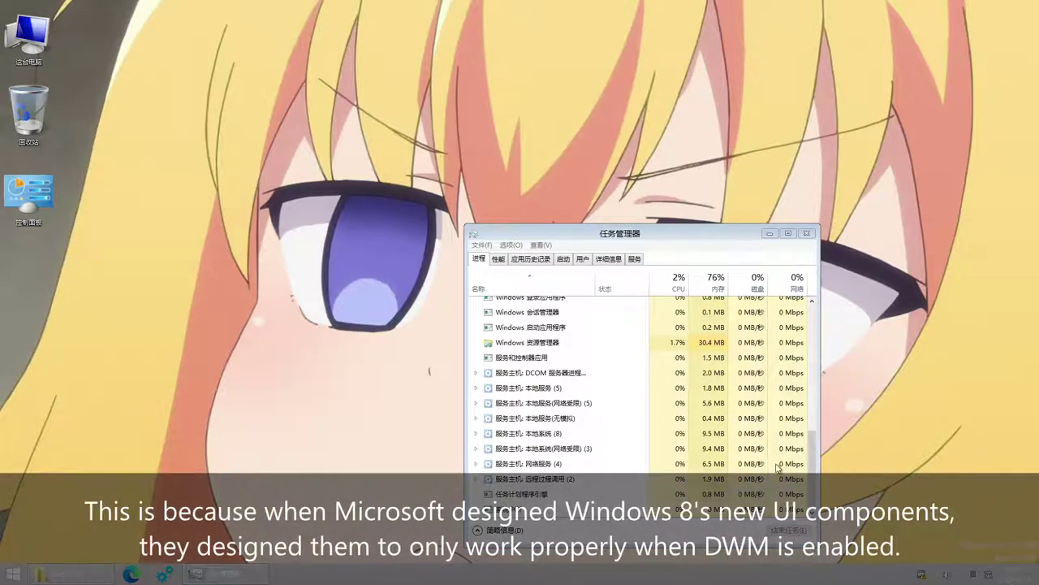
drag(602, 227, 628, 234)
click(216, 441)
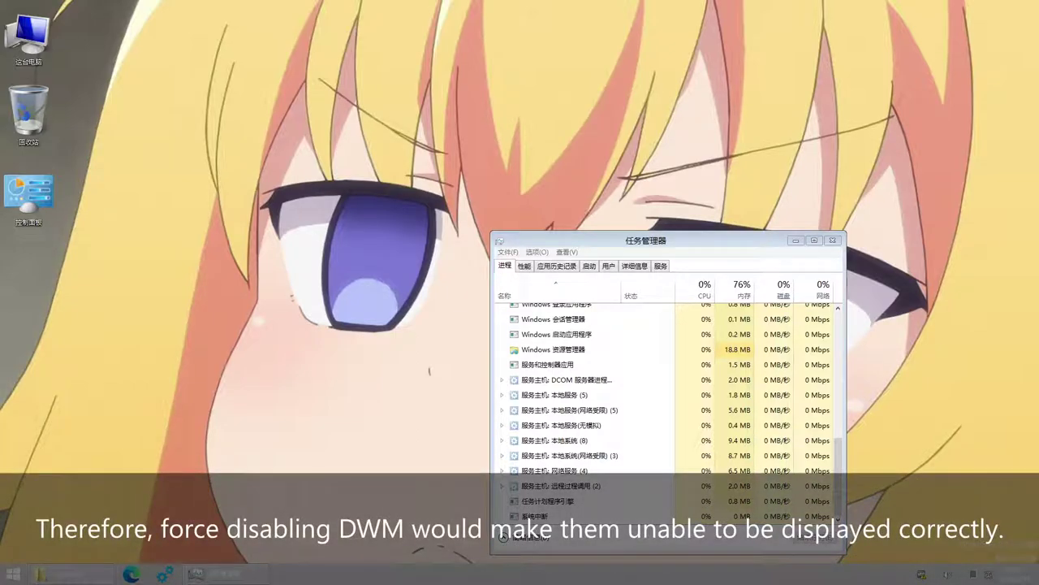
Bring back the System32 window and open the name of 114514.exe for editing
click(91, 568)
scroll(323, 305, down, 1)
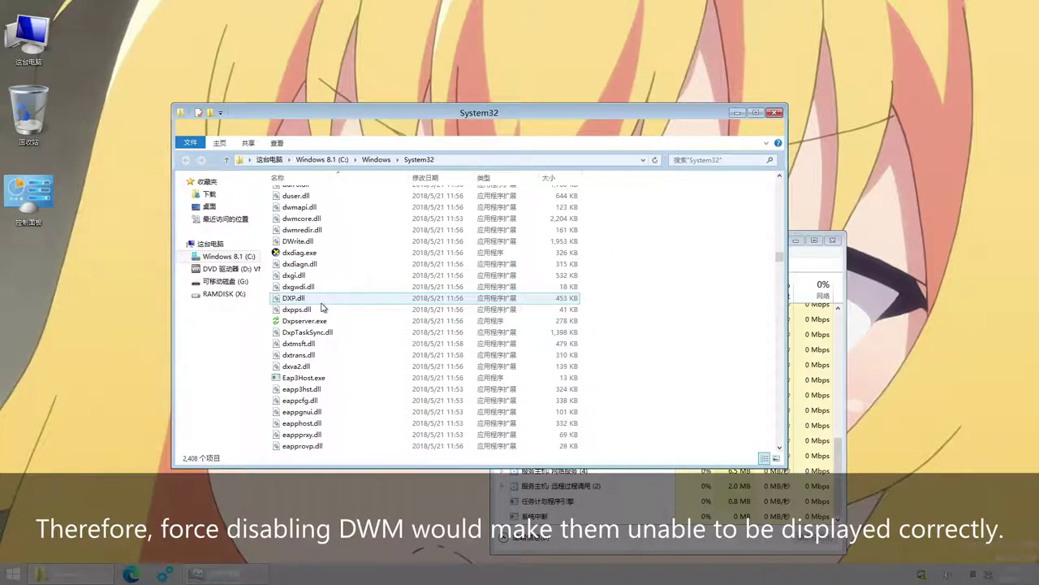
key(Home)
right_click(328, 193)
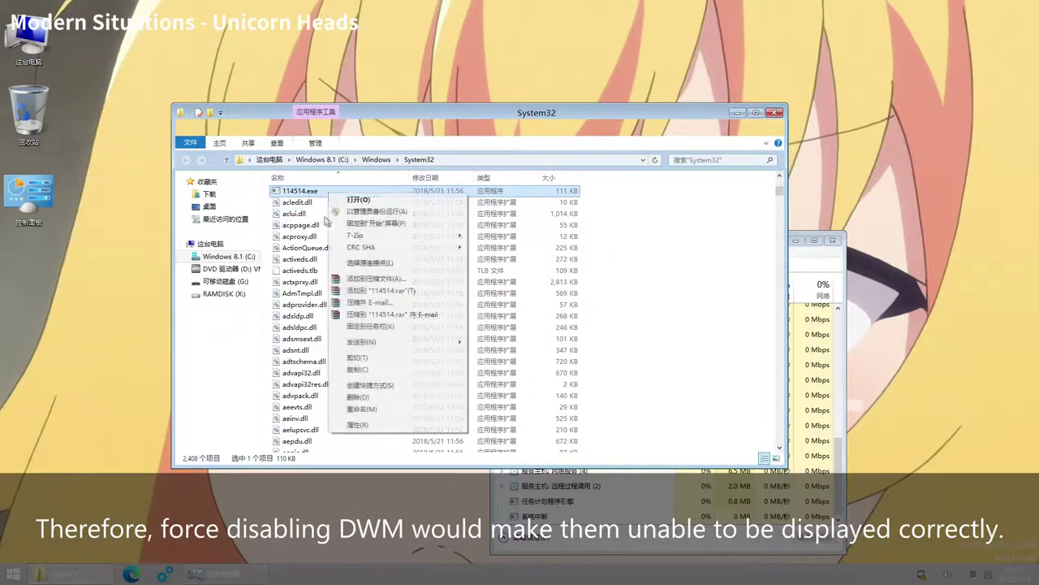
click(349, 410)
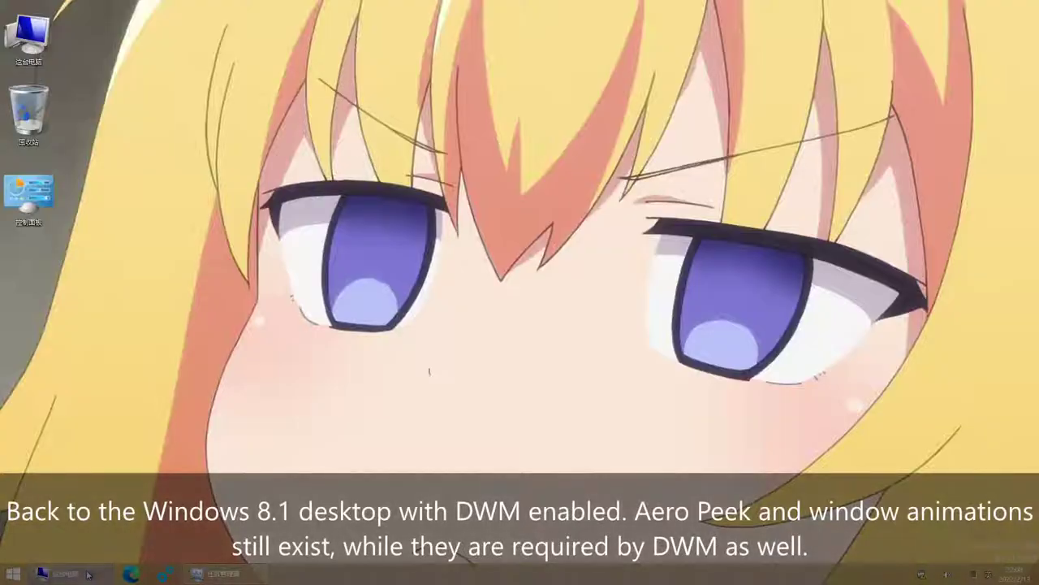
Restore, minimize and maximize the This PC window to examine the window animations, and minimize both it and Task Manager
click(88, 574)
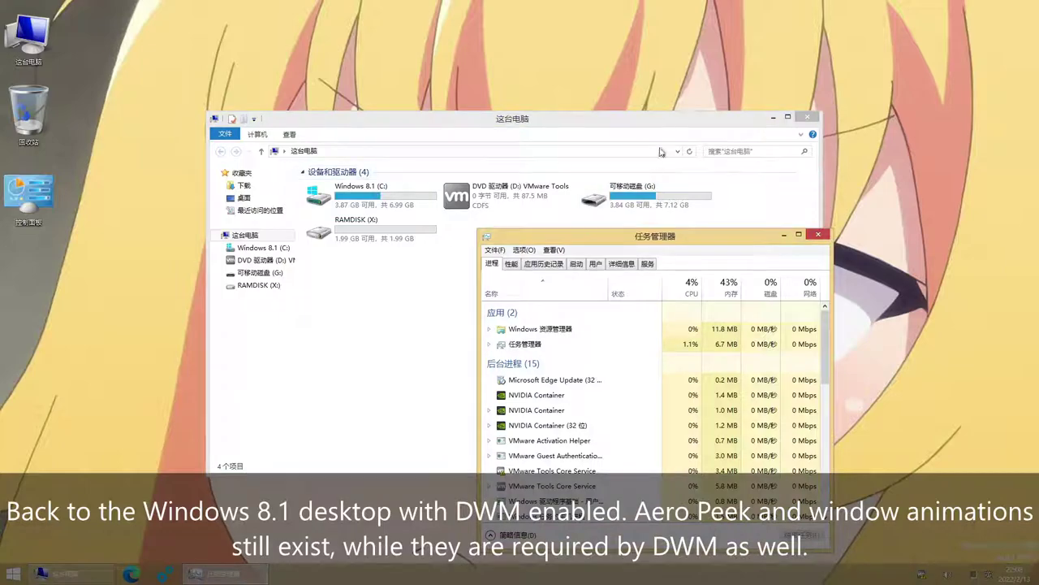
click(773, 117)
click(81, 574)
drag(538, 116, 1036, 241)
double_click(1035, 241)
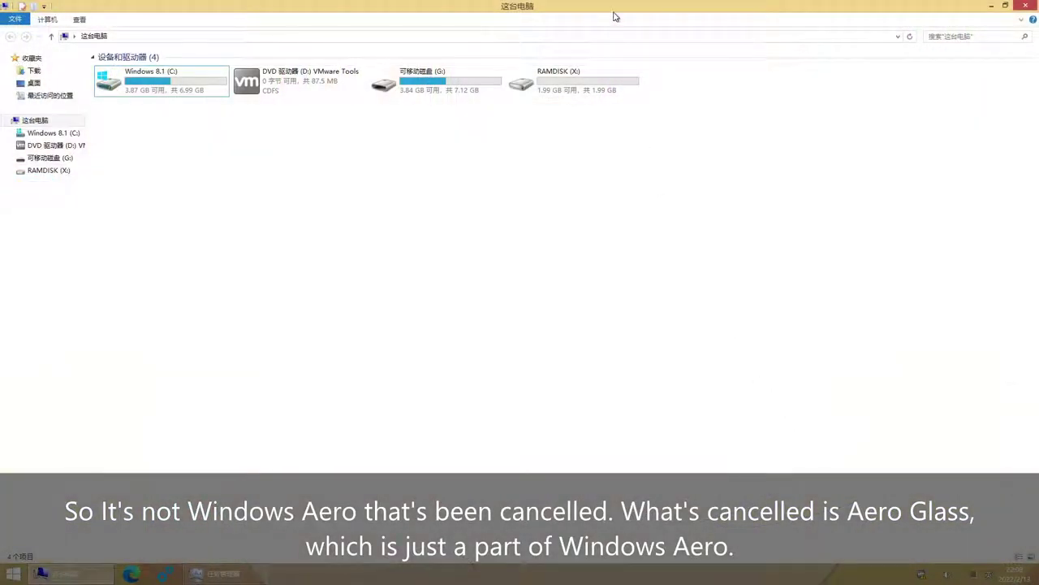
drag(614, 17, 470, 85)
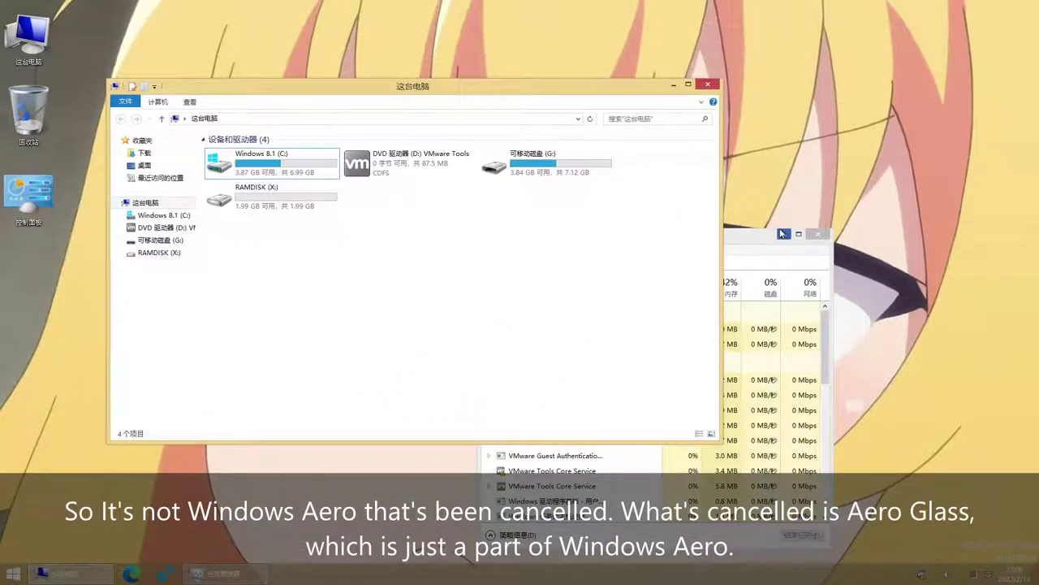
click(782, 234)
click(674, 84)
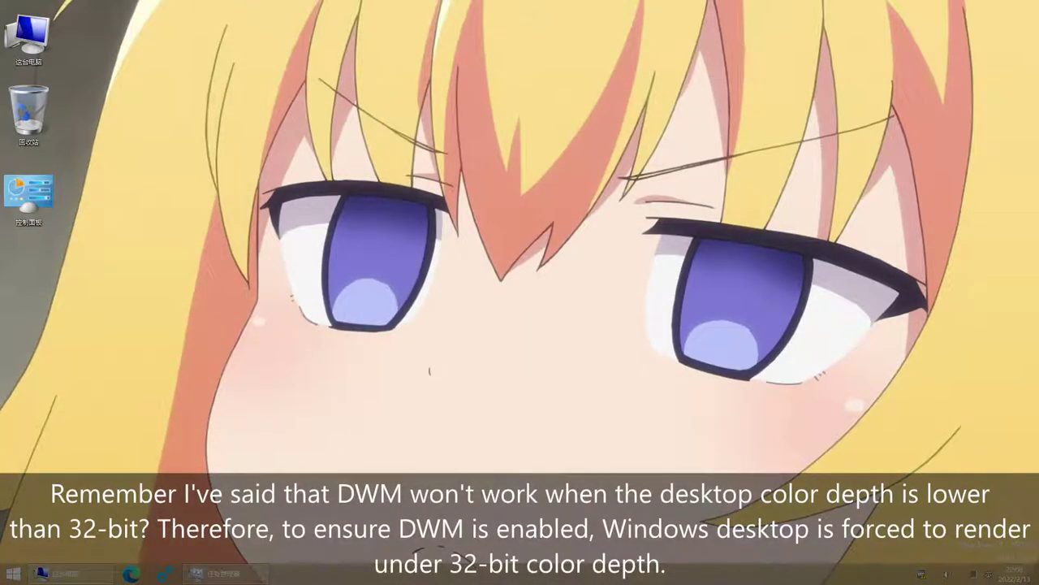
Open the advanced screen resolution settings in Windows 8.1 and list all modes of the VMware SVGA 3D adapter
right_click(321, 241)
click(362, 388)
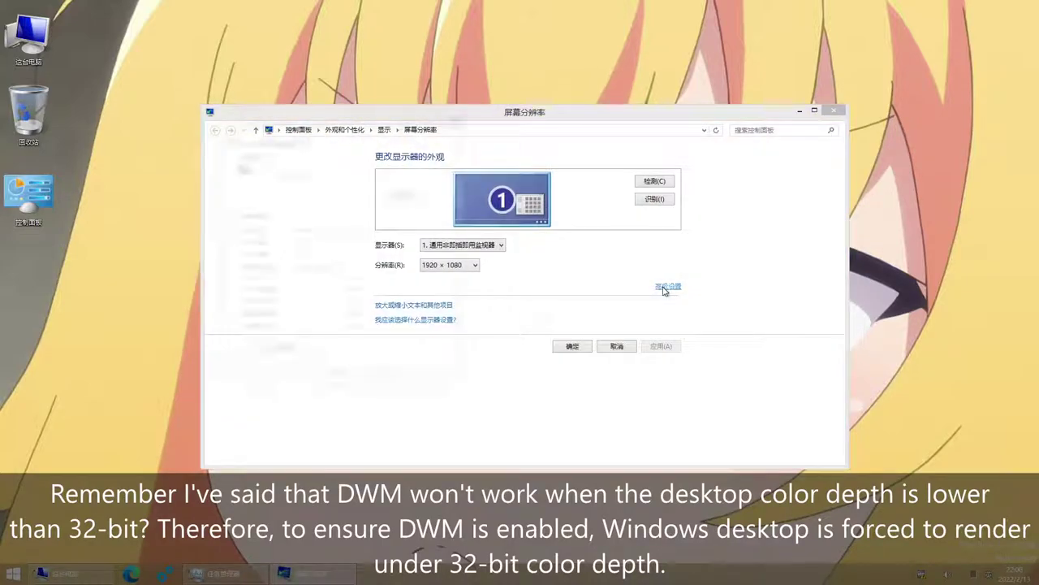
click(668, 287)
click(308, 360)
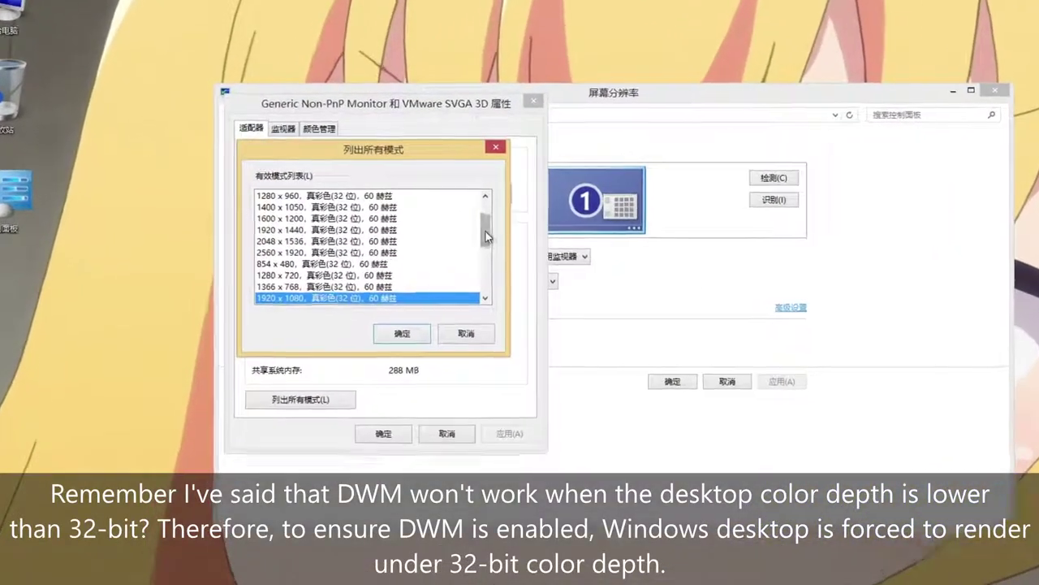
Look through the full list of valid display modes from 640 x 480 onward to check their color depths
drag(486, 236, 479, 178)
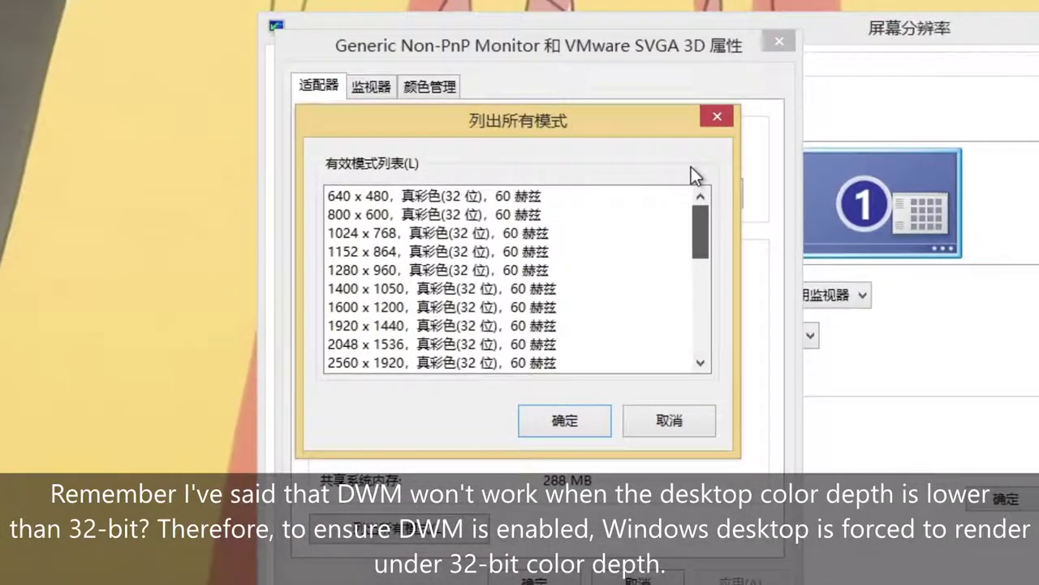
drag(701, 243, 722, 371)
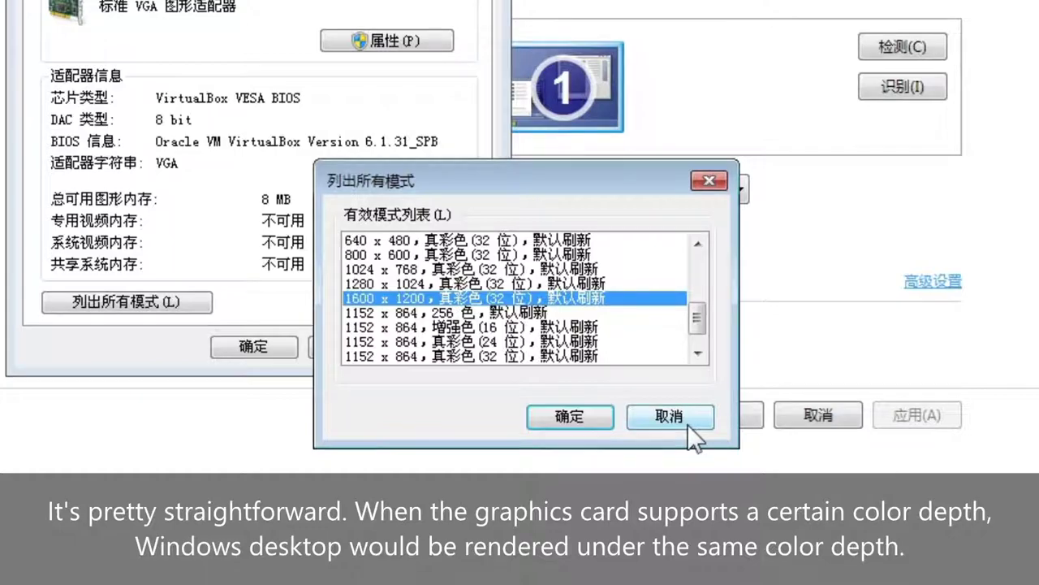
Open and close the Start menu repeatedly in the Windows 11 virtual machine to examine how it renders
key(super)
key(super)
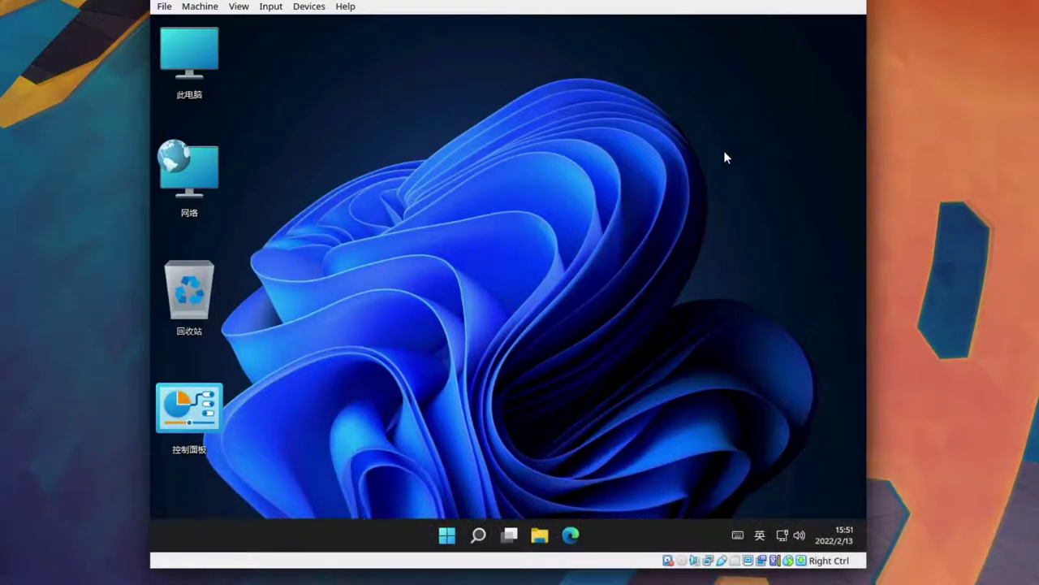
click(452, 542)
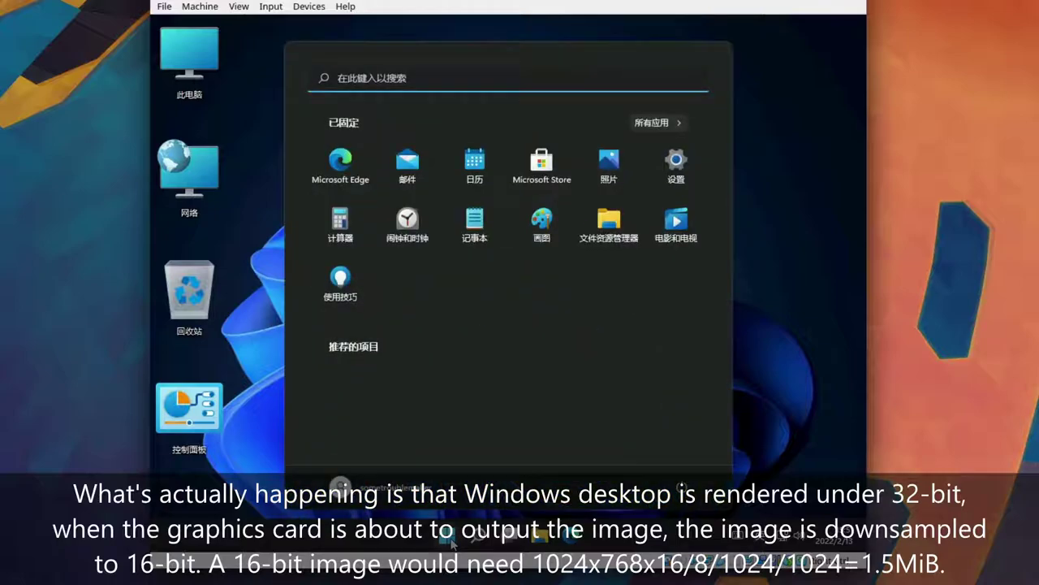
click(452, 542)
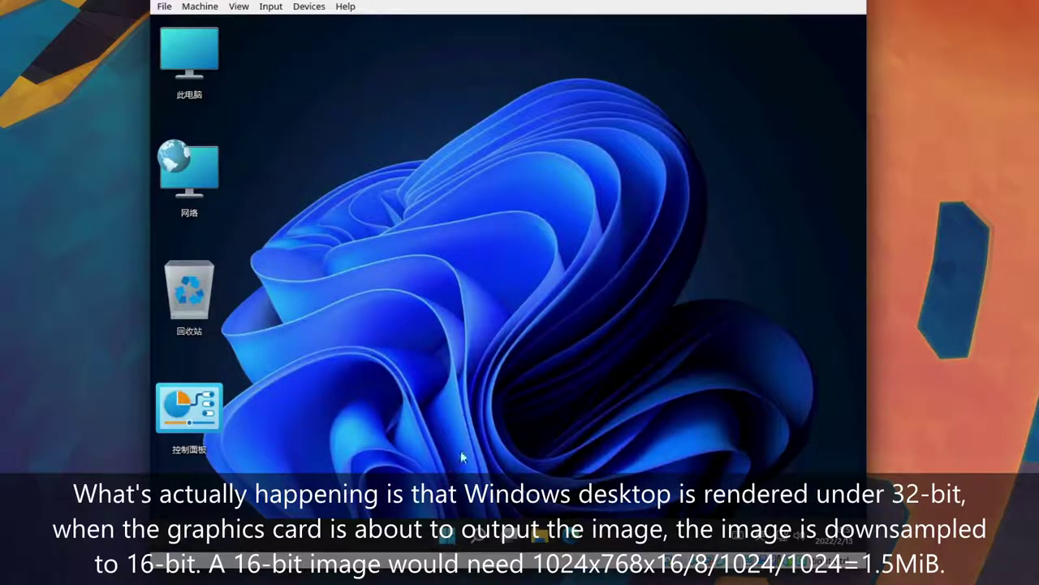
Draw selection rectangles across the empty Windows 11 desktop and open the desktop's context menu to examine their rendering
drag(288, 96, 753, 504)
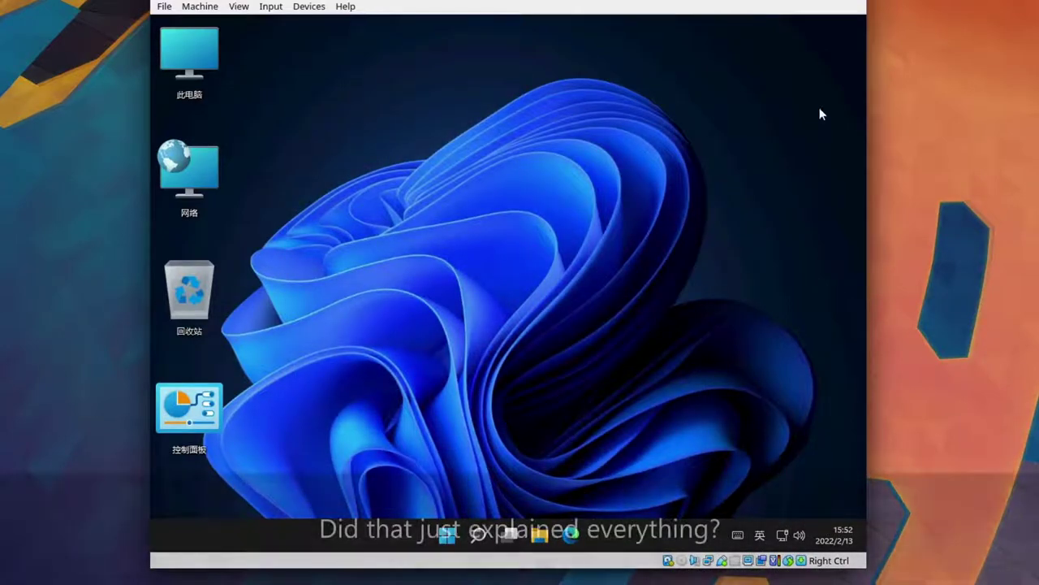
drag(843, 30, 556, 398)
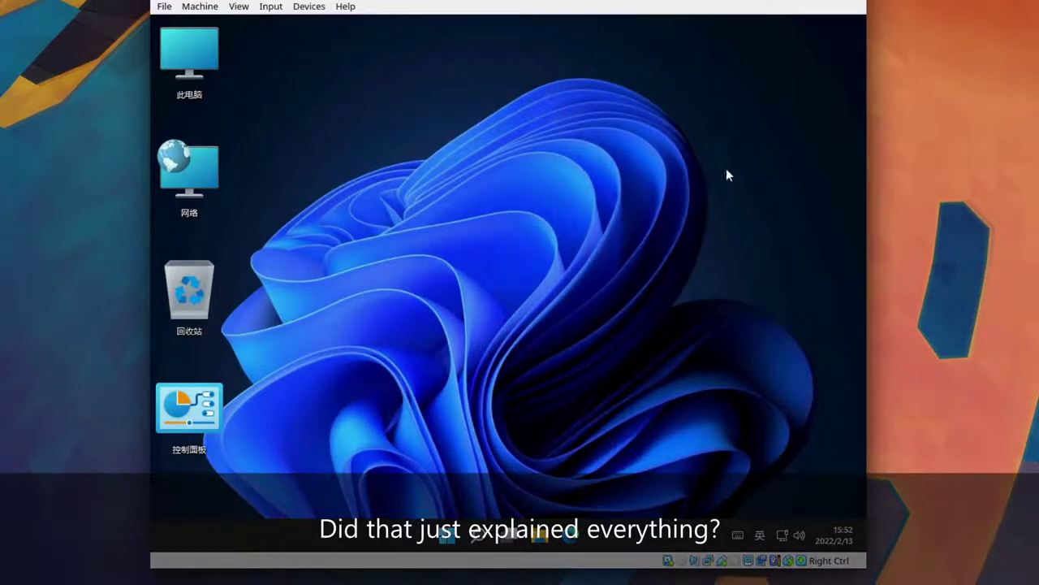
right_click(759, 136)
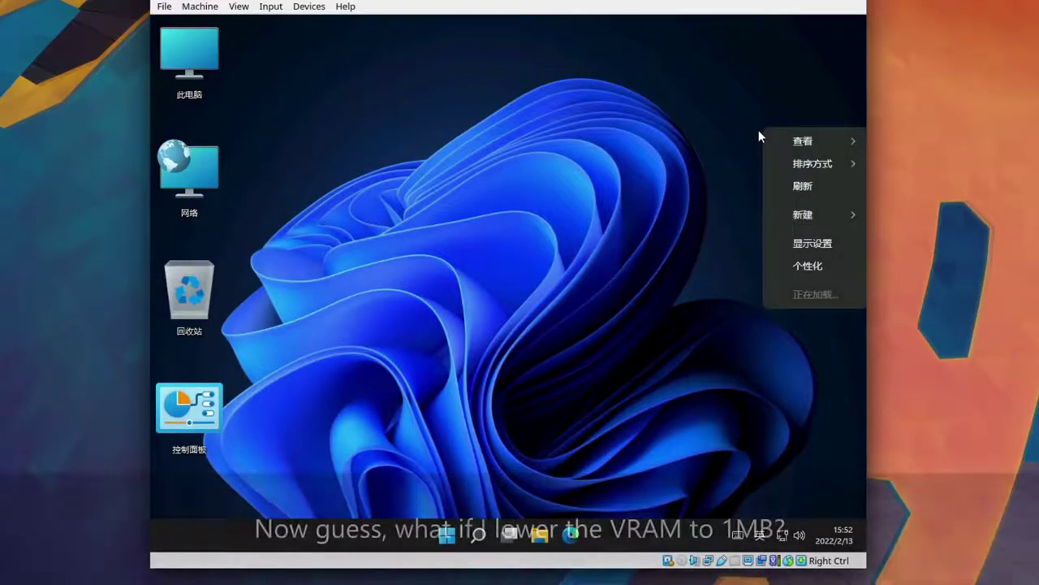